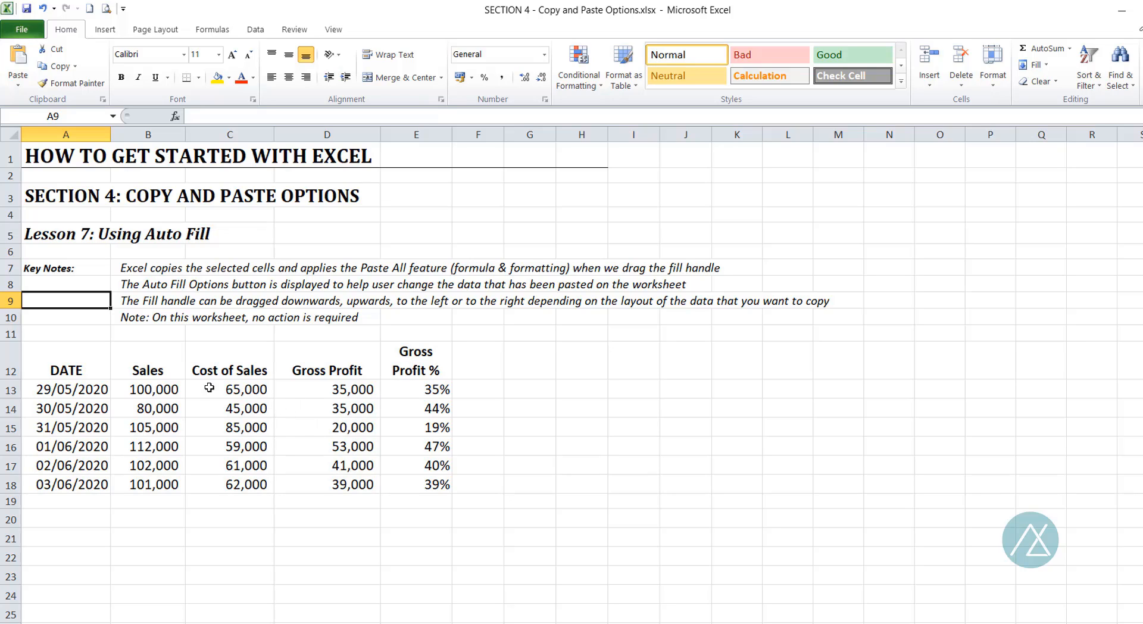
# On the Lesson7a sheet, link cell A10 to the first date in the Lesson7 table with =Lesson7!A13.
pyautogui.click(91, 333)
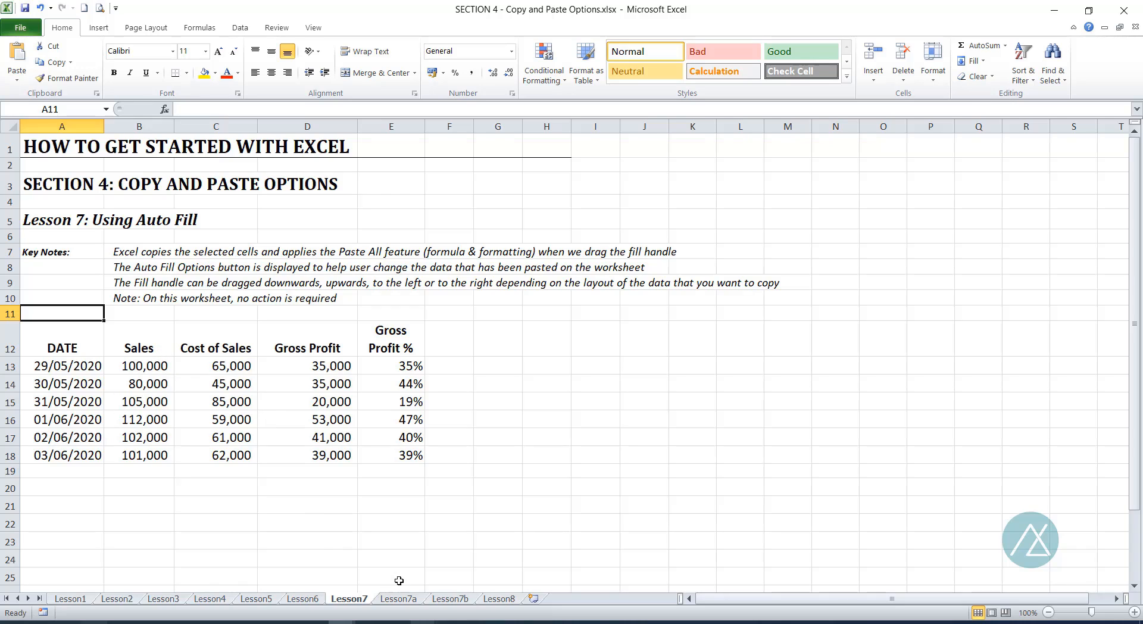
pyautogui.click(410, 599)
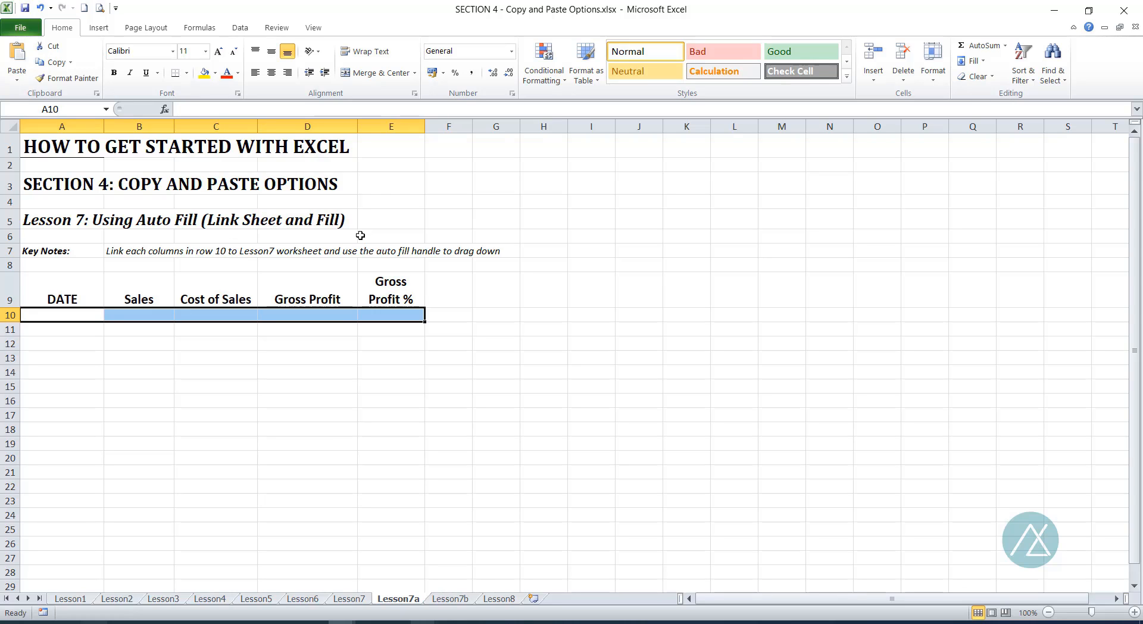
pyautogui.click(48, 319)
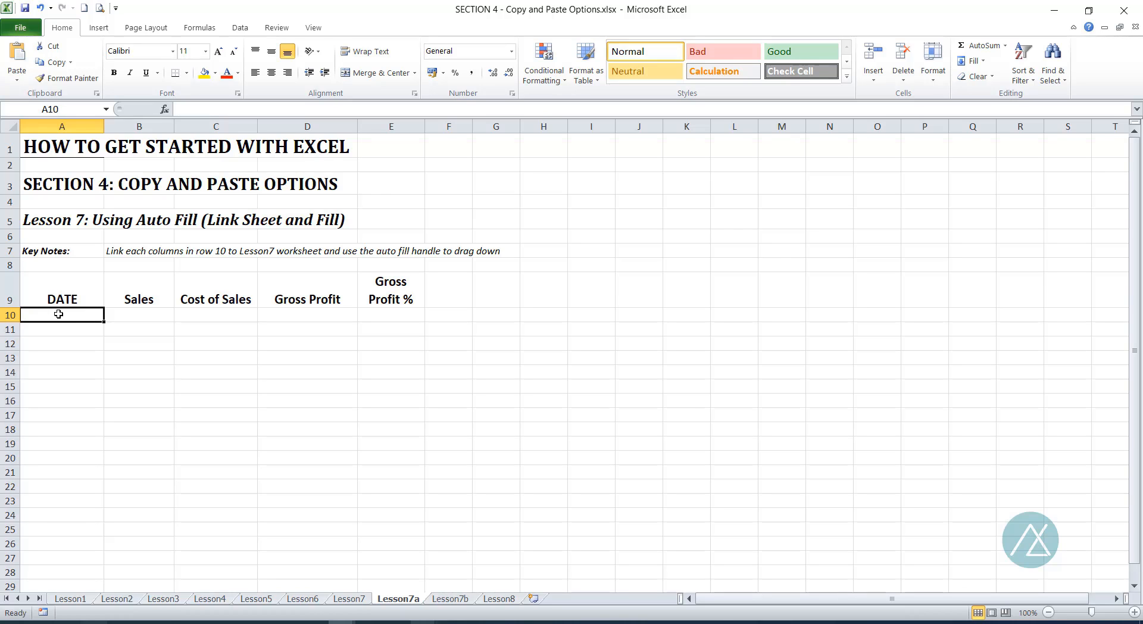
pyautogui.click(350, 599)
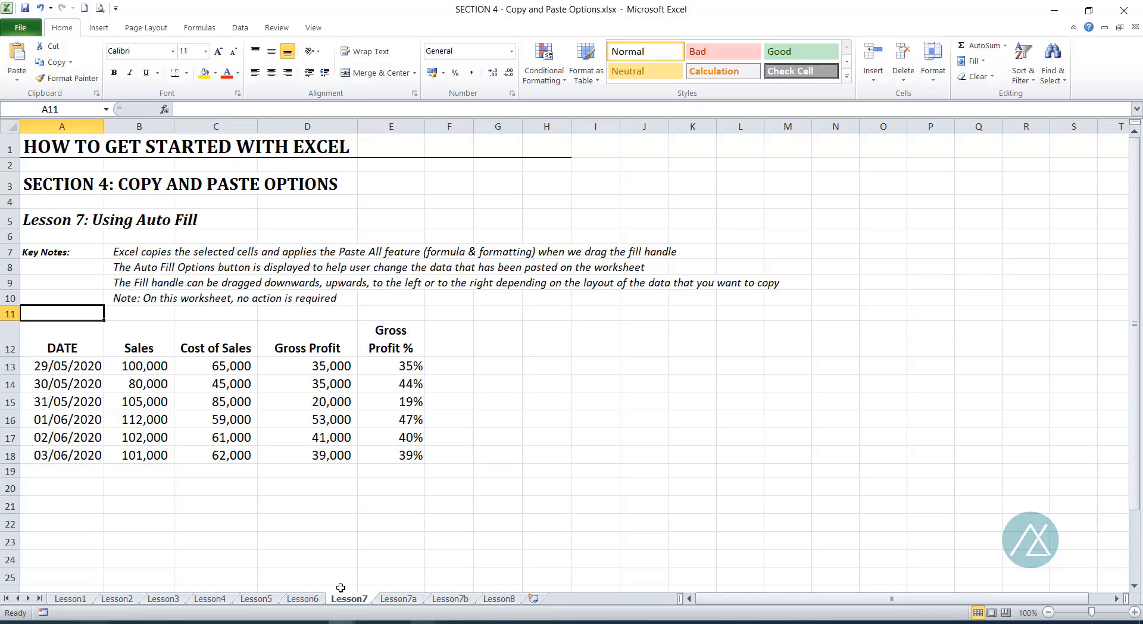
pyautogui.click(398, 599)
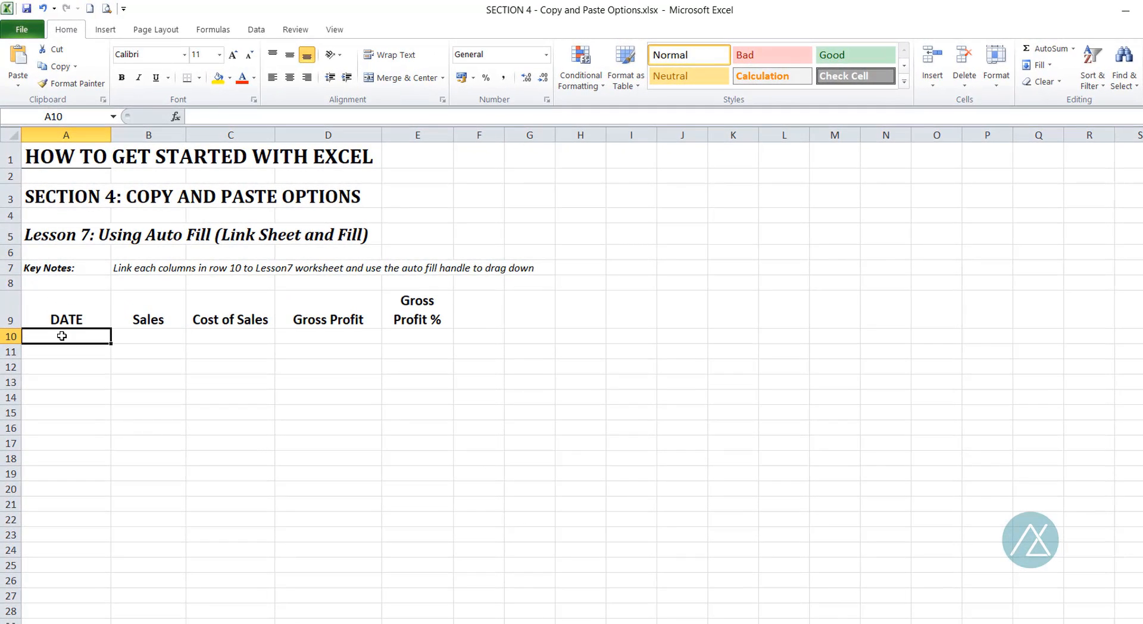
pyautogui.write('=')
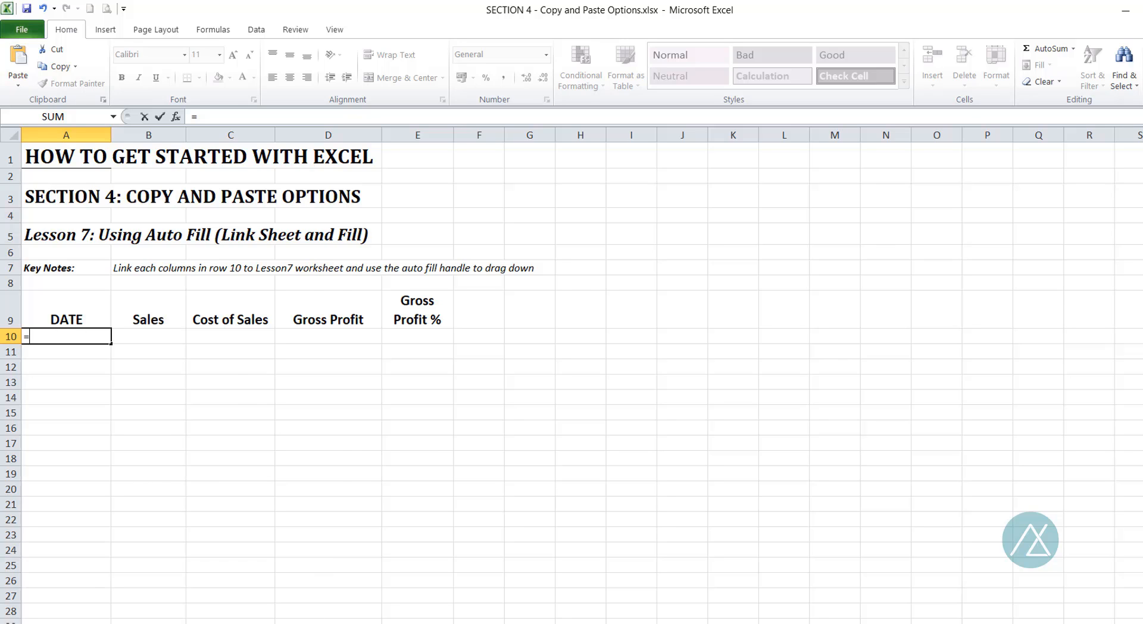
pyautogui.click(333, 623)
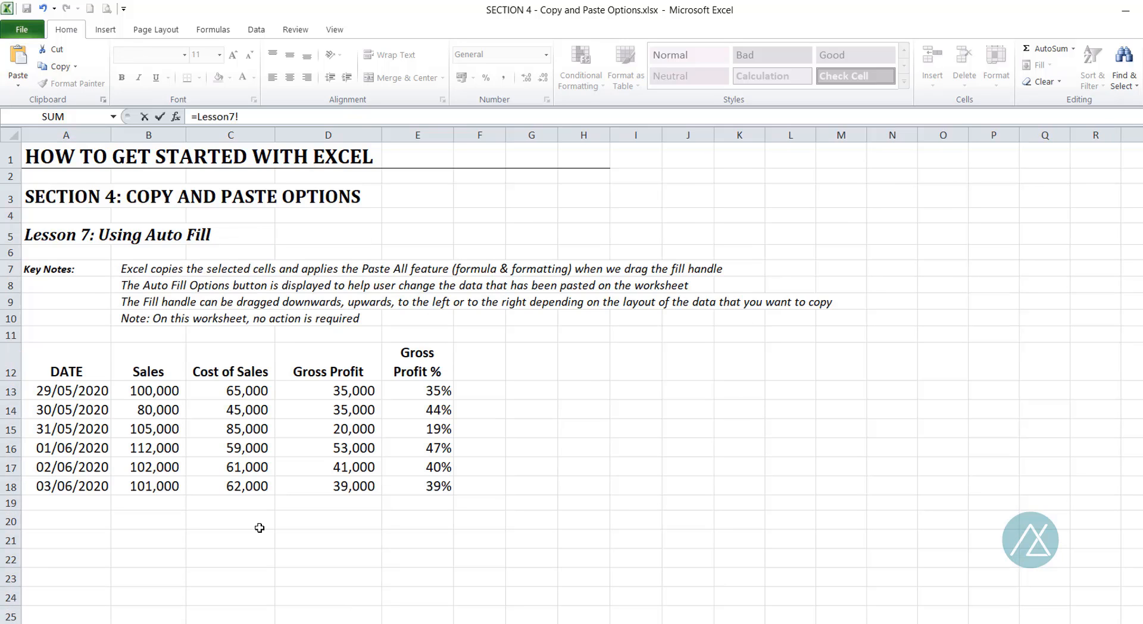
pyautogui.click(82, 390)
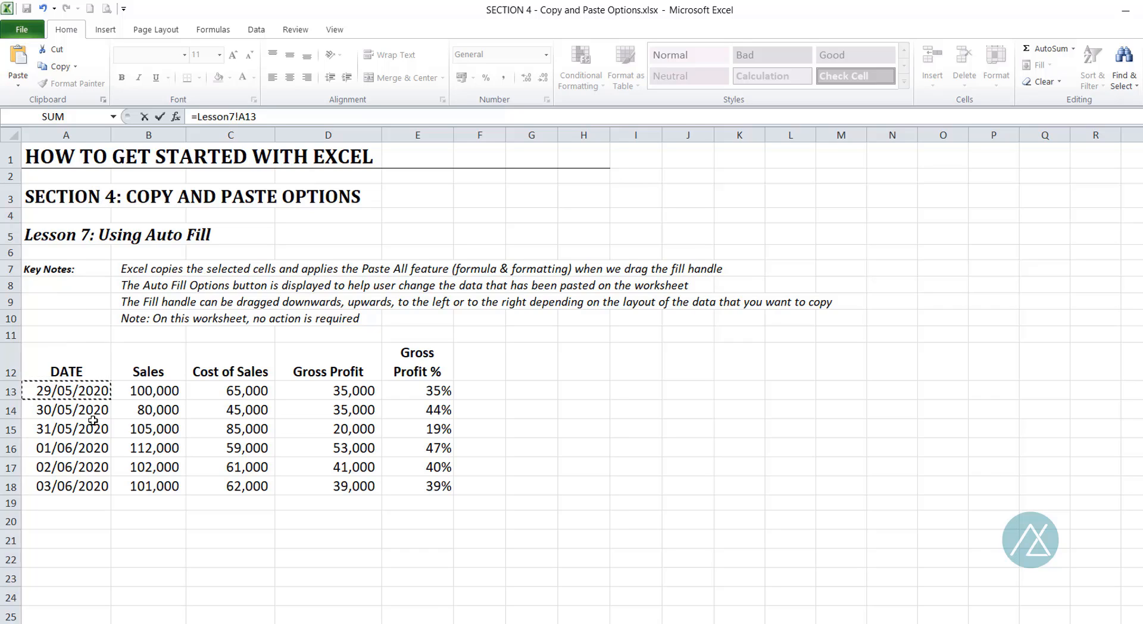
pyautogui.press('Return')
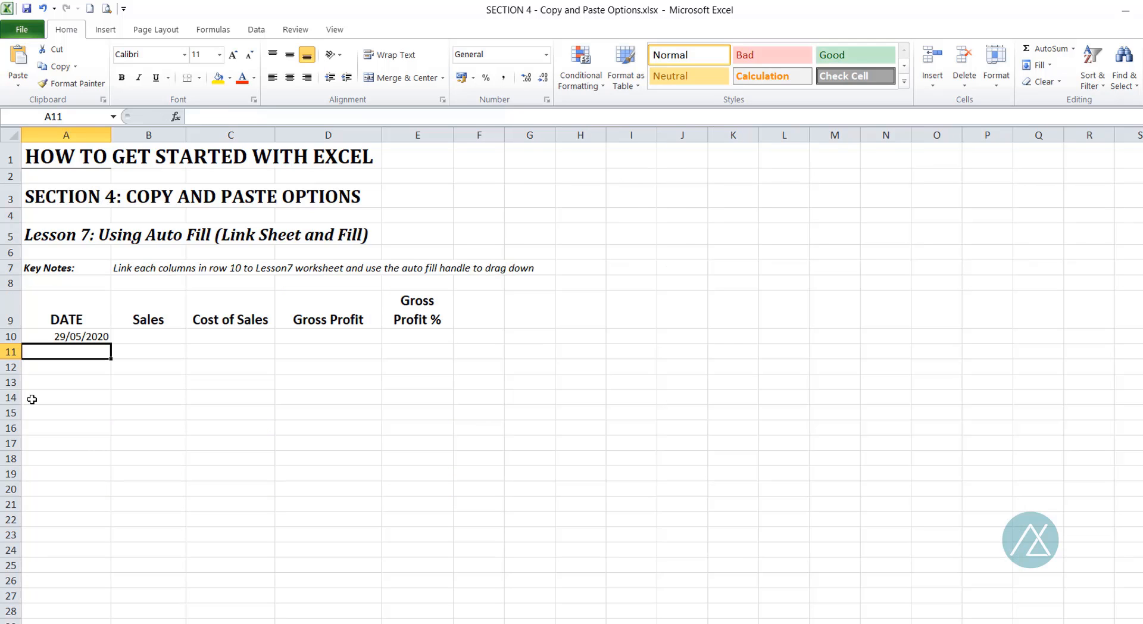
pyautogui.click(83, 337)
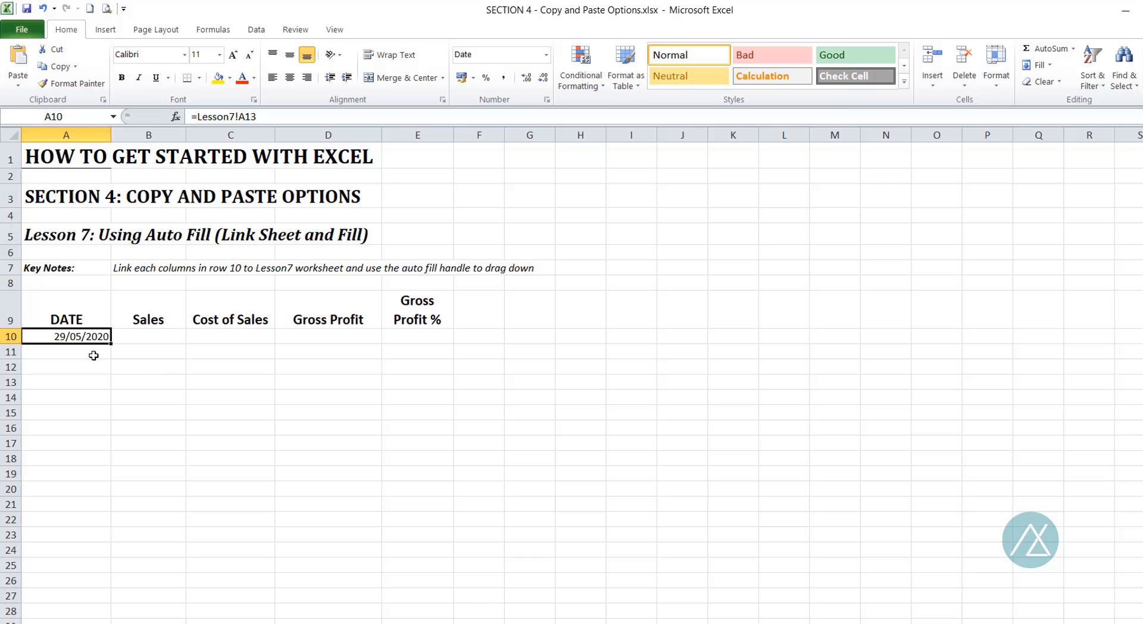
pyautogui.click(144, 333)
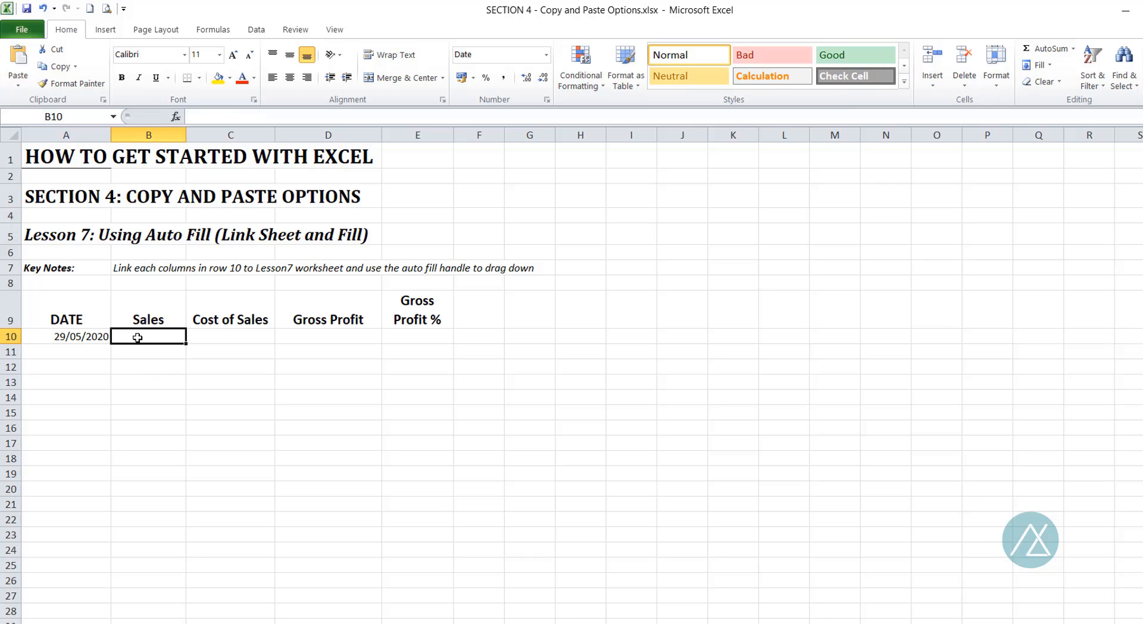
pyautogui.click(217, 332)
pyautogui.click(328, 326)
pyautogui.click(327, 336)
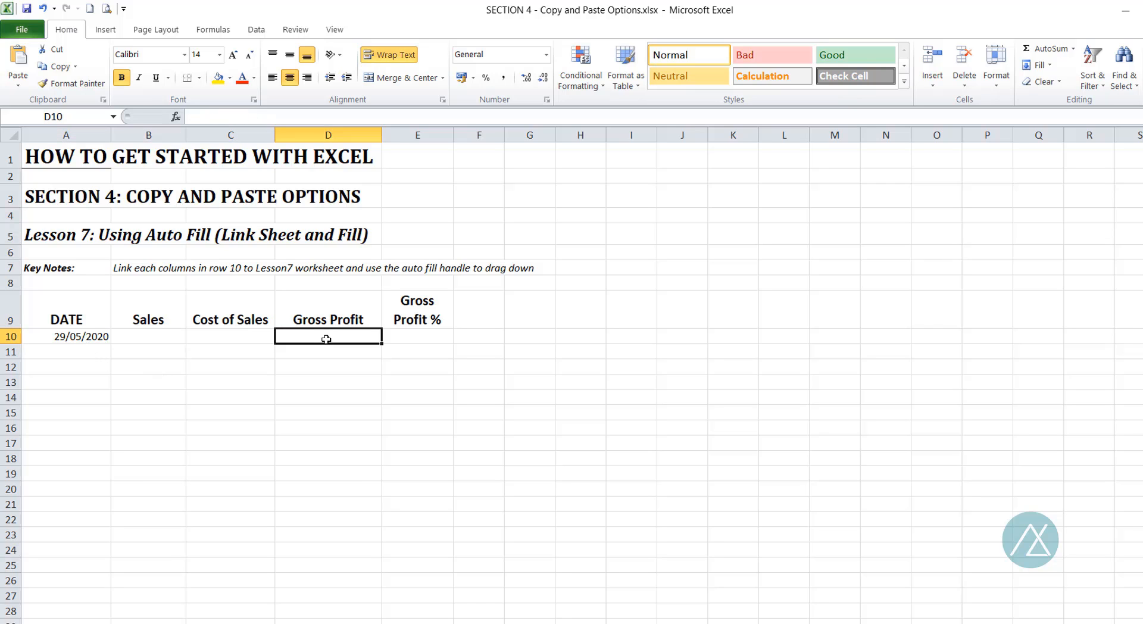
pyautogui.click(426, 337)
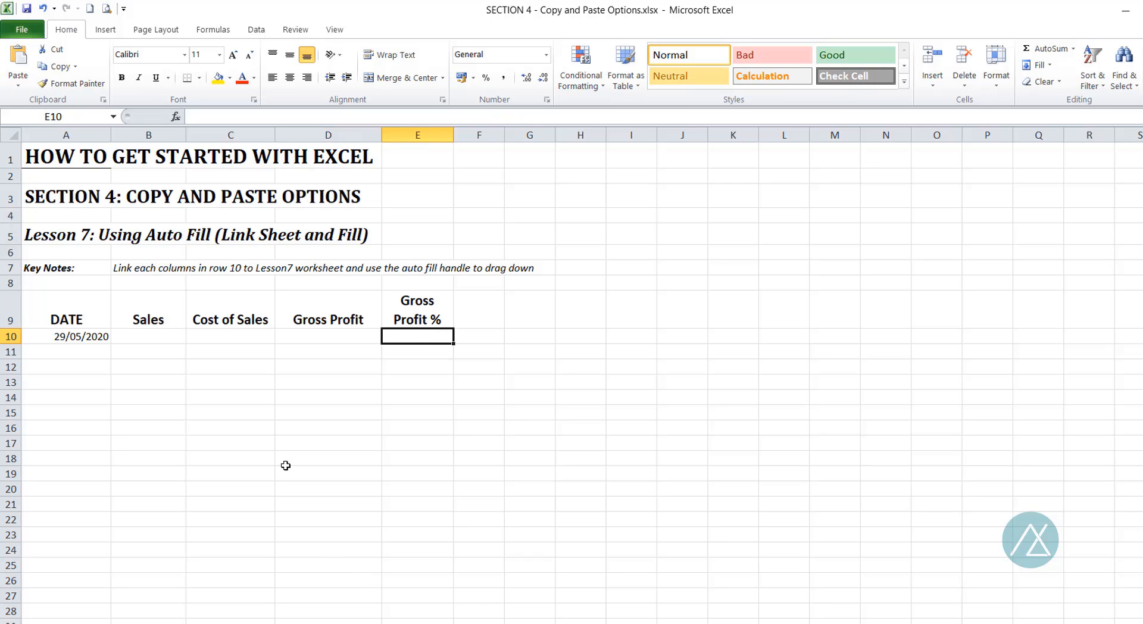
# Auto-fill the linked formula in A10 across to E10 using the Fill Without Formatting option.
pyautogui.click(84, 336)
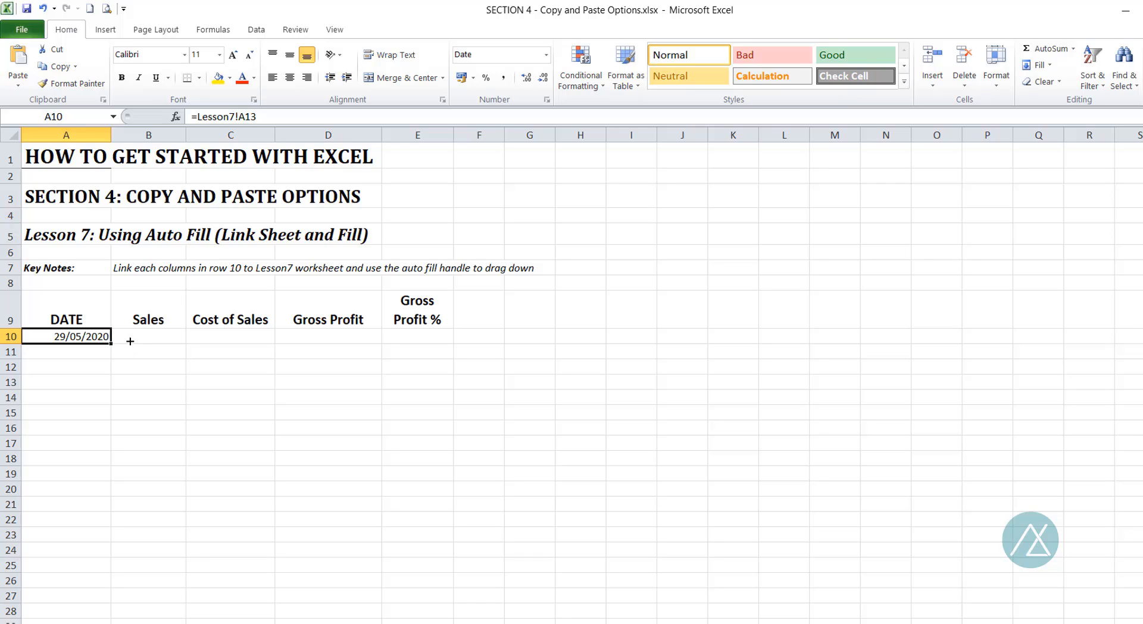
pyautogui.click(156, 340)
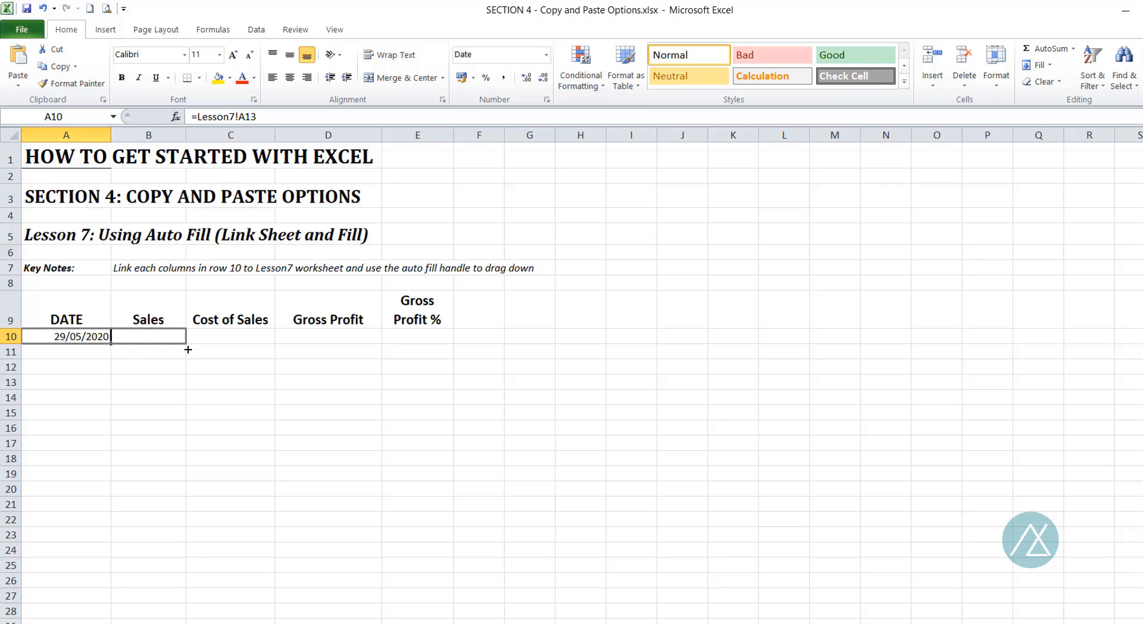
pyautogui.moveTo(189, 349); pyautogui.dragTo(268, 346)
pyautogui.moveTo(348, 345); pyautogui.dragTo(445, 342)
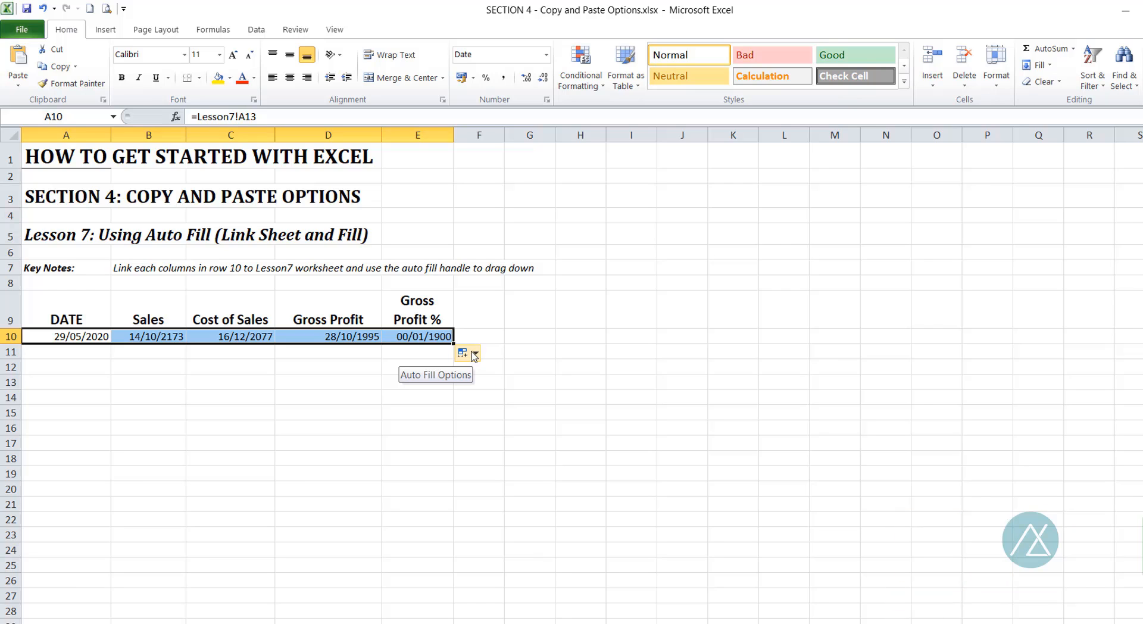
pyautogui.click(476, 355)
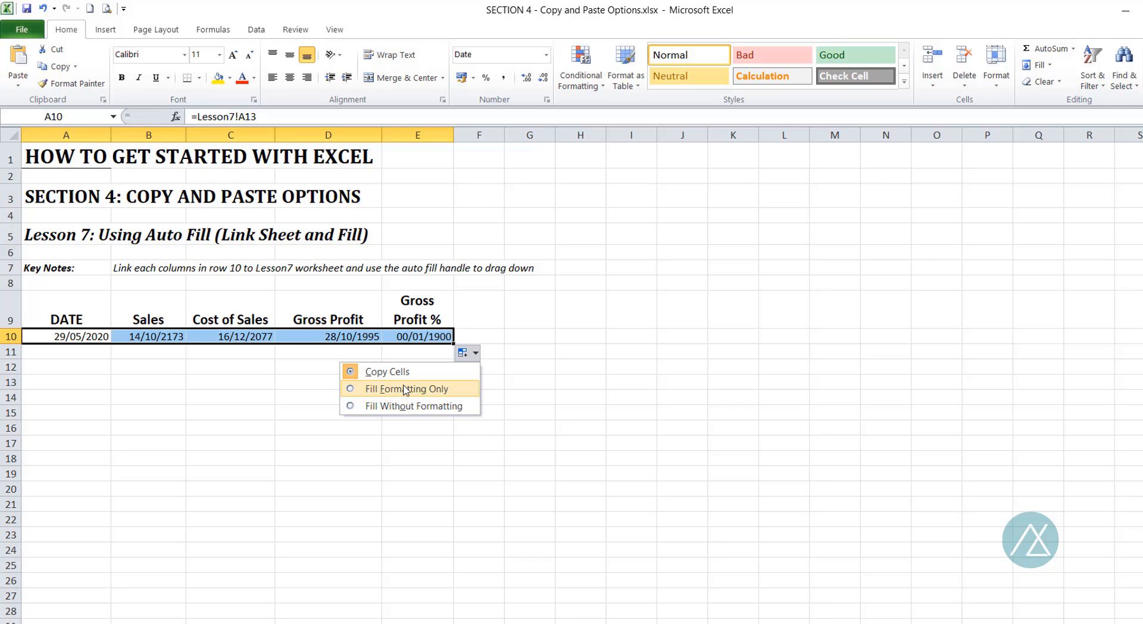
pyautogui.click(351, 407)
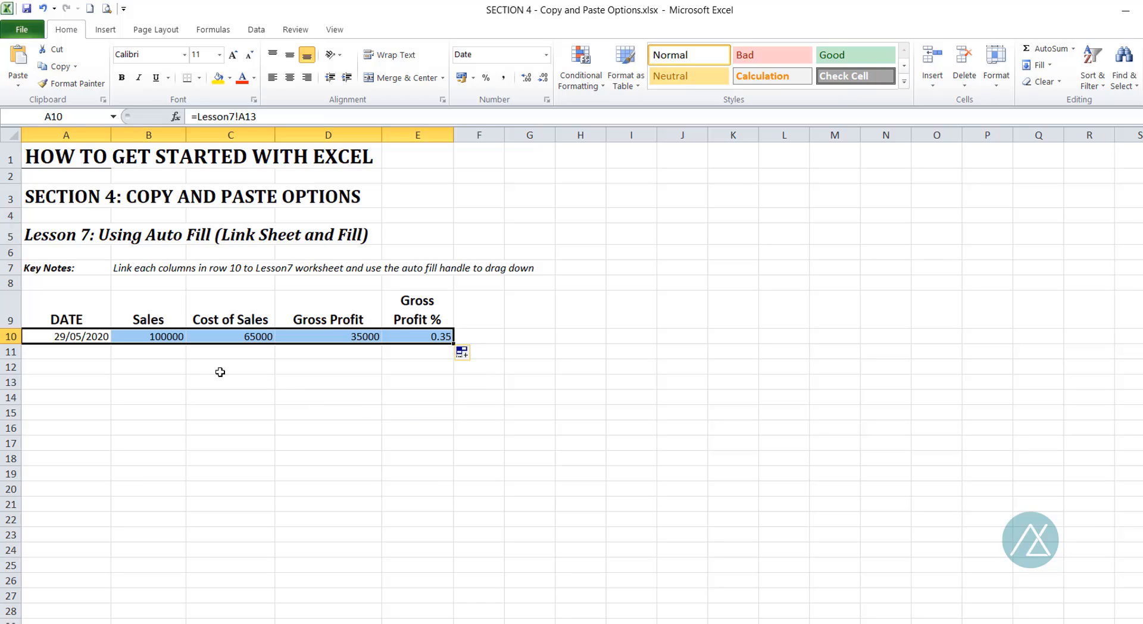
# Check the formulas in B10 through E10 to see which Lesson7 cells they reference.
pyautogui.click(171, 337)
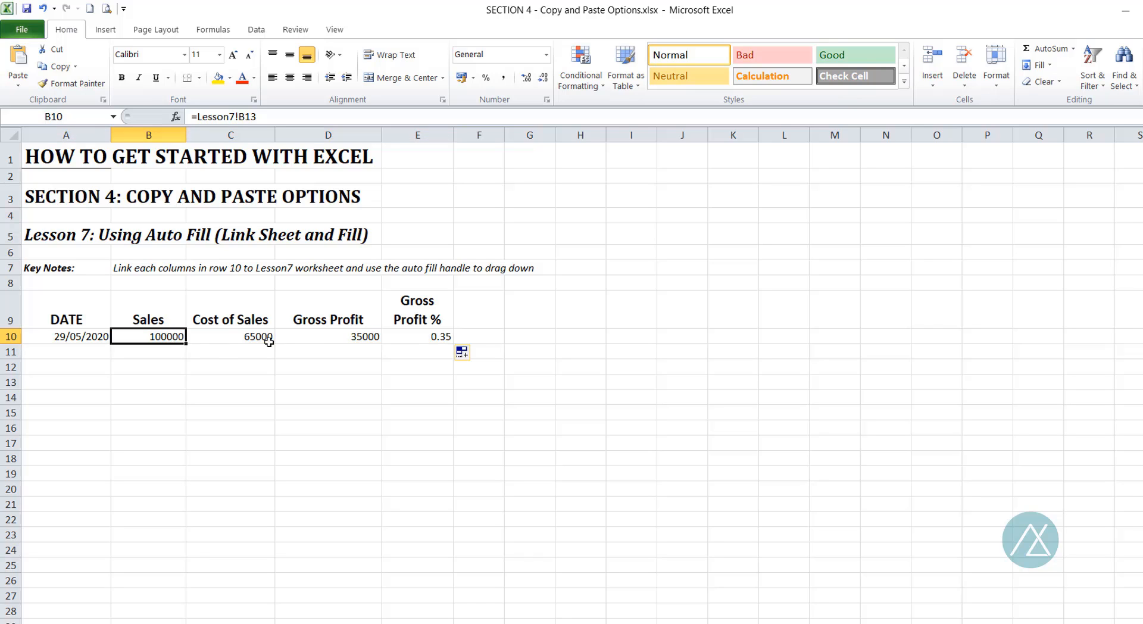
pyautogui.click(238, 334)
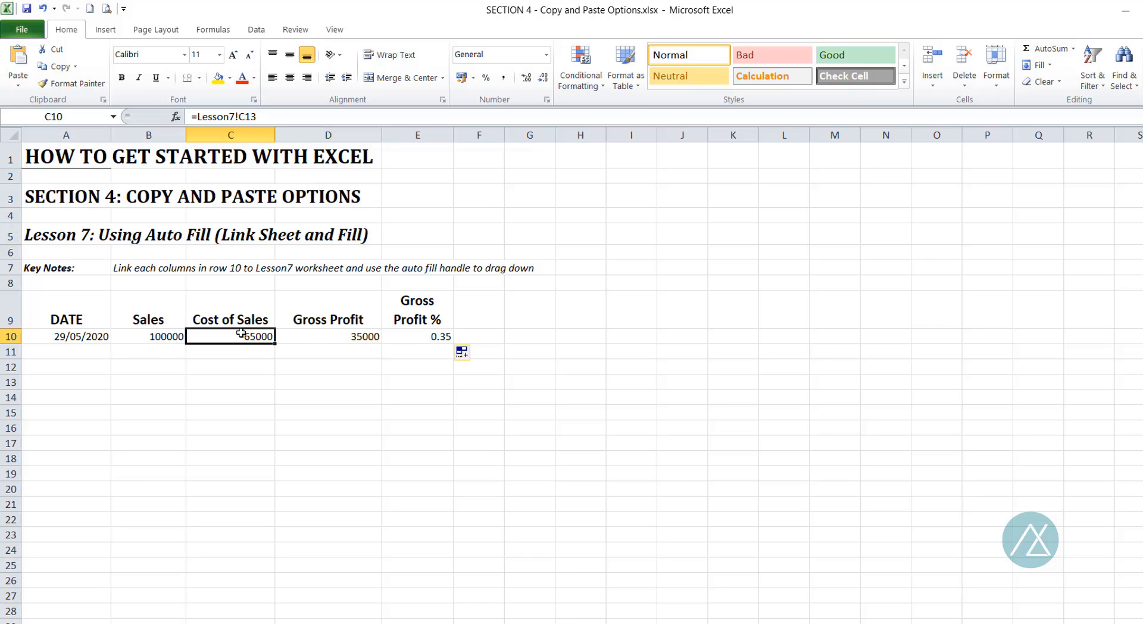
pyautogui.click(346, 337)
pyautogui.click(422, 338)
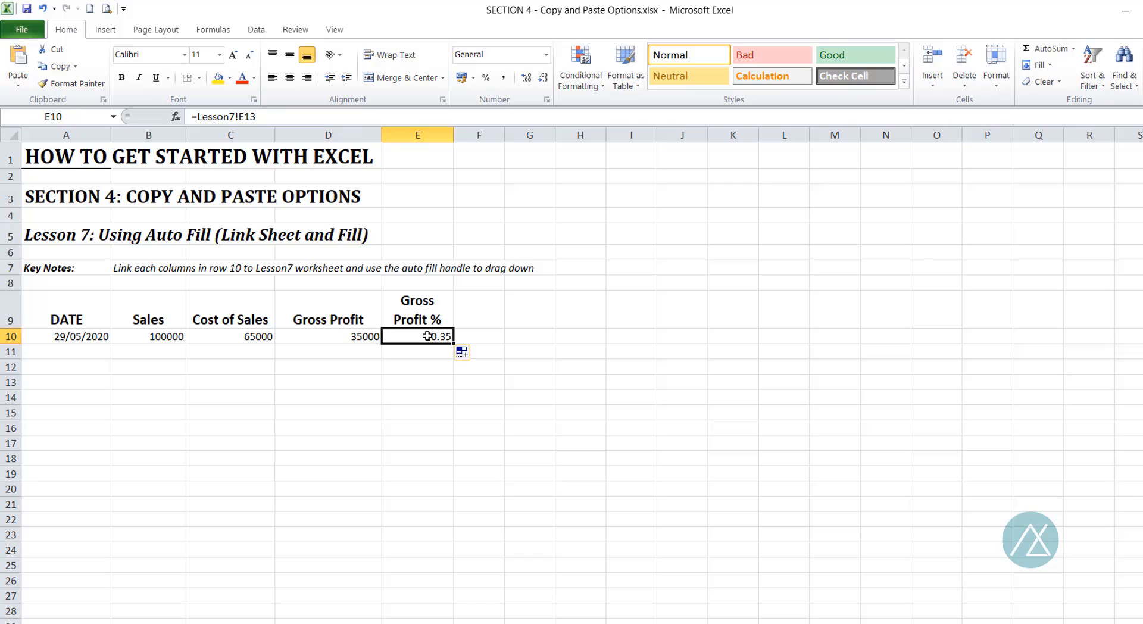
pyautogui.click(166, 335)
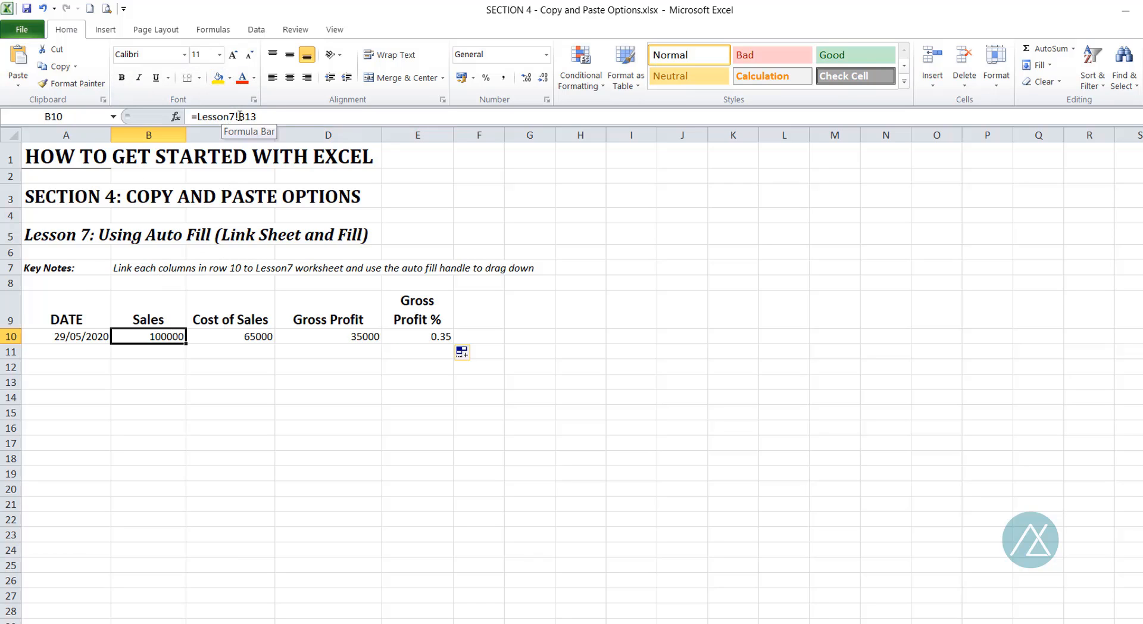
pyautogui.click(228, 331)
pyautogui.click(318, 335)
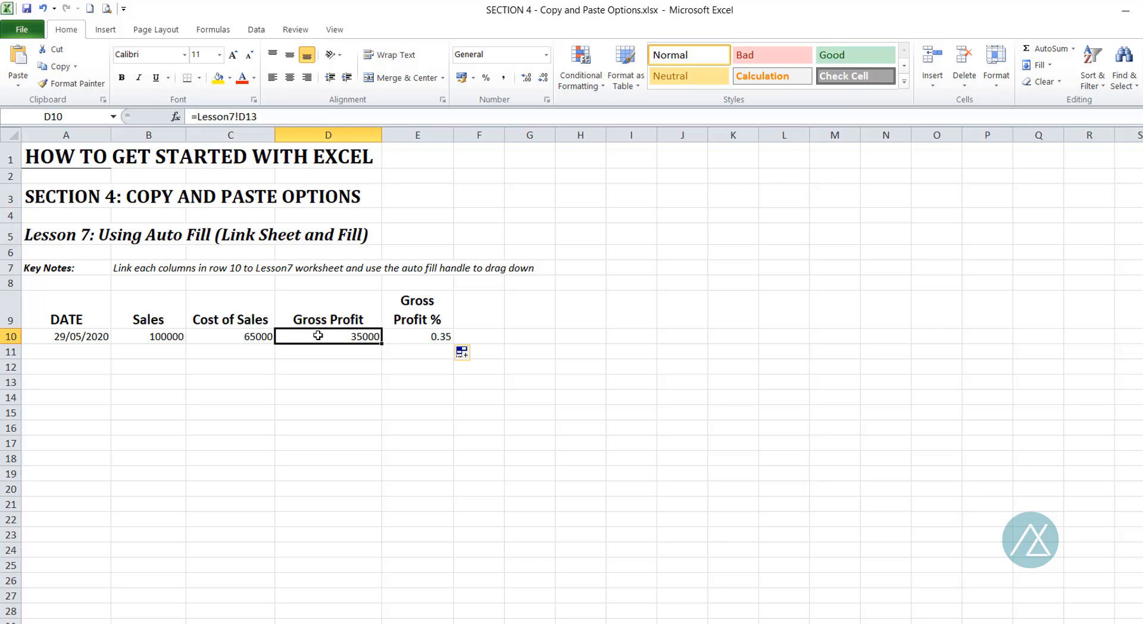
pyautogui.click(423, 337)
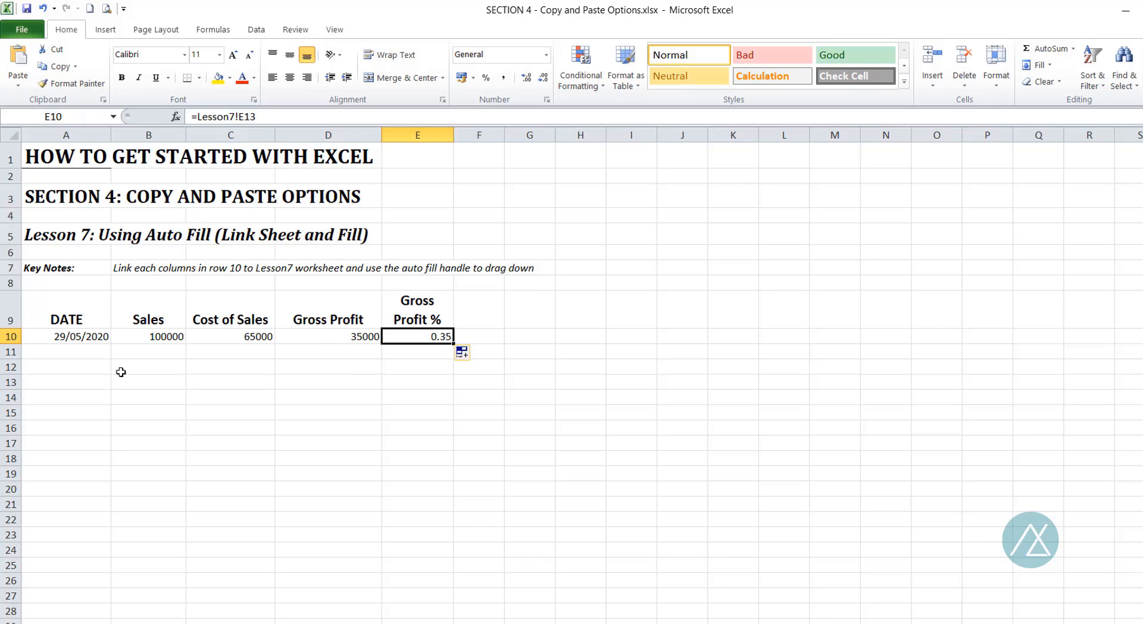
# Auto-fill the linked row A10:E10 down through row 15, comparing it with the Lesson7 table to cover every date.
pyautogui.moveTo(75, 335); pyautogui.dragTo(414, 335)
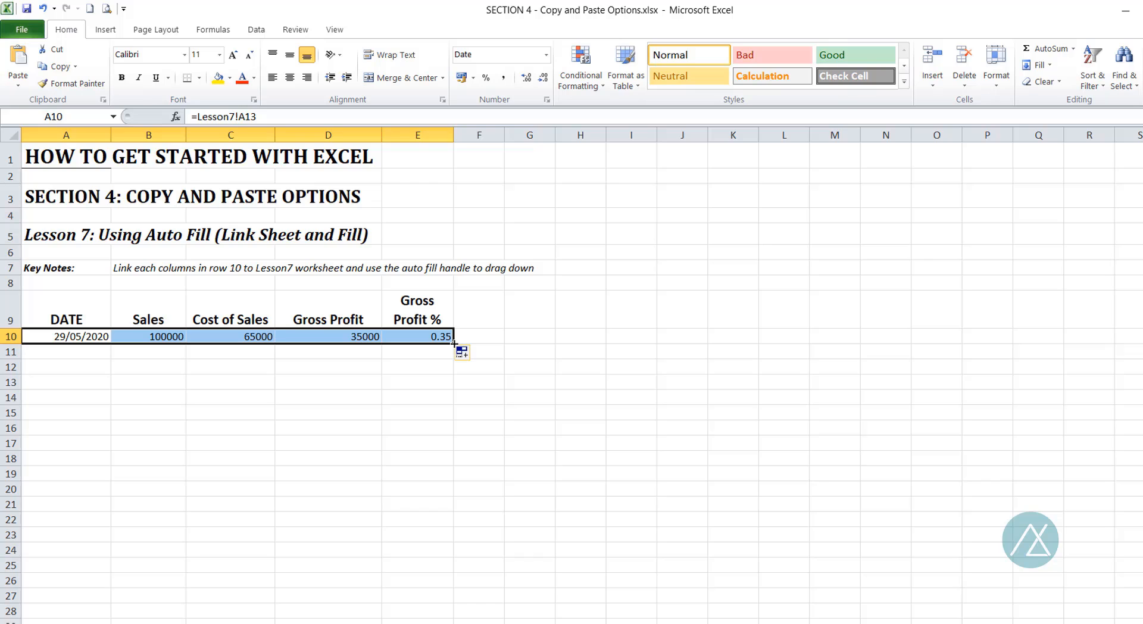
pyautogui.moveTo(454, 344); pyautogui.dragTo(447, 401)
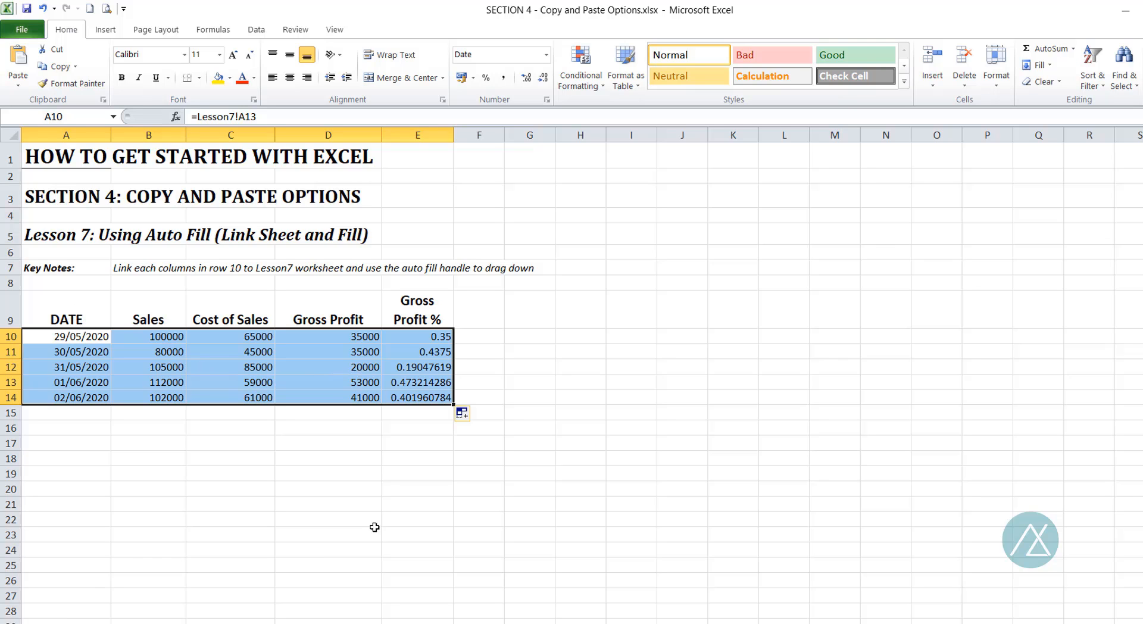
pyautogui.hotkey('ctrl', 'pageup')
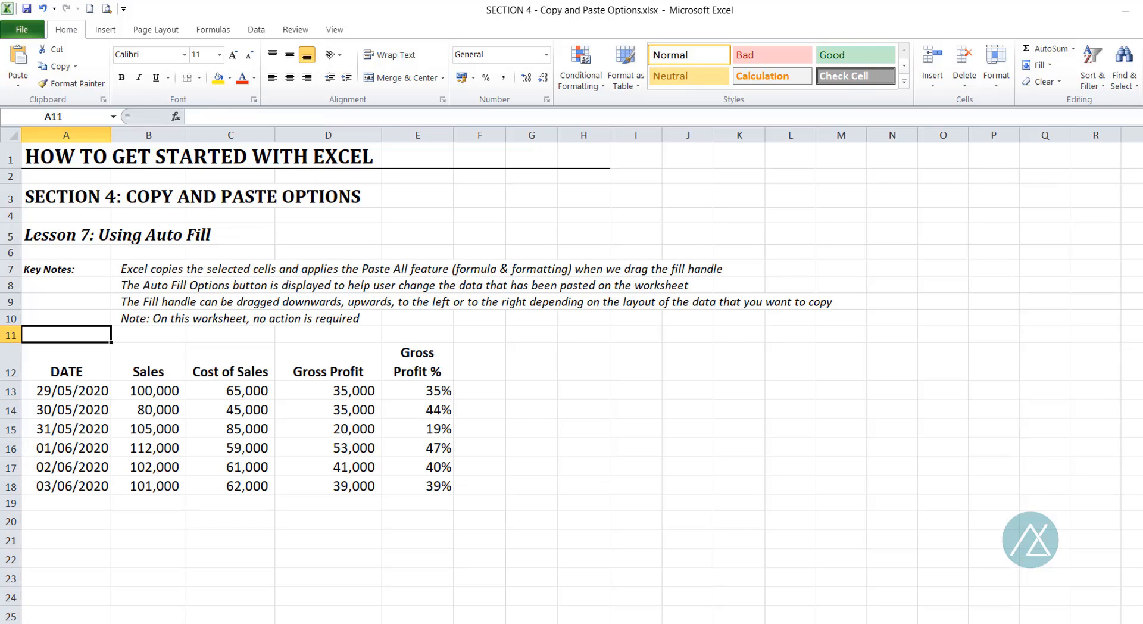
pyautogui.hotkey('ctrl', 'pagedown')
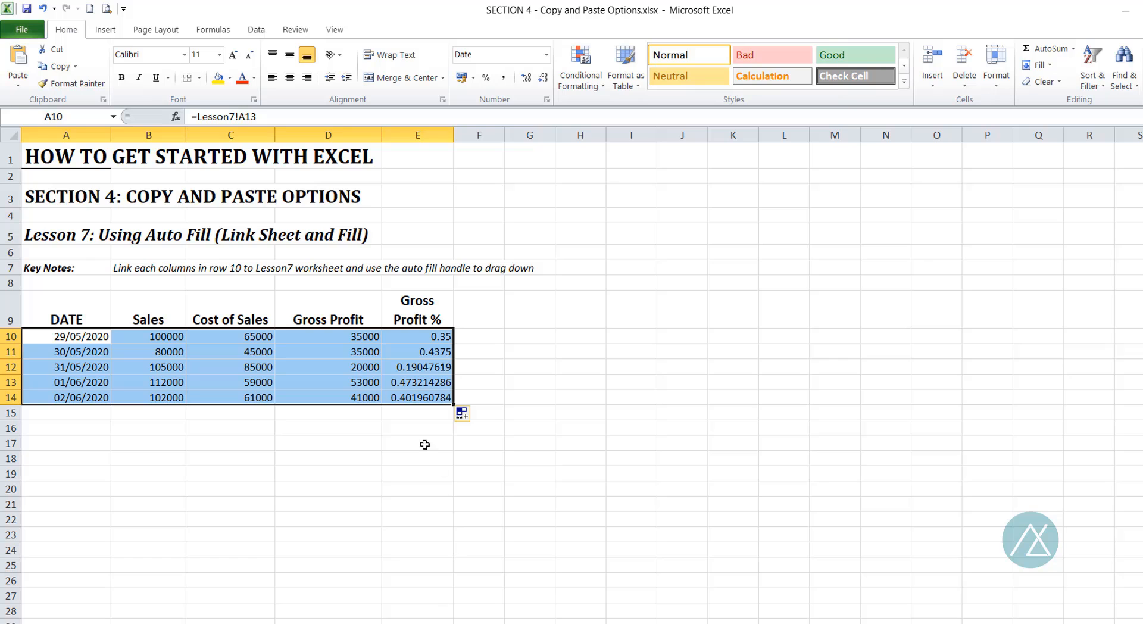
pyautogui.hotkey('ctrl', 'pageup')
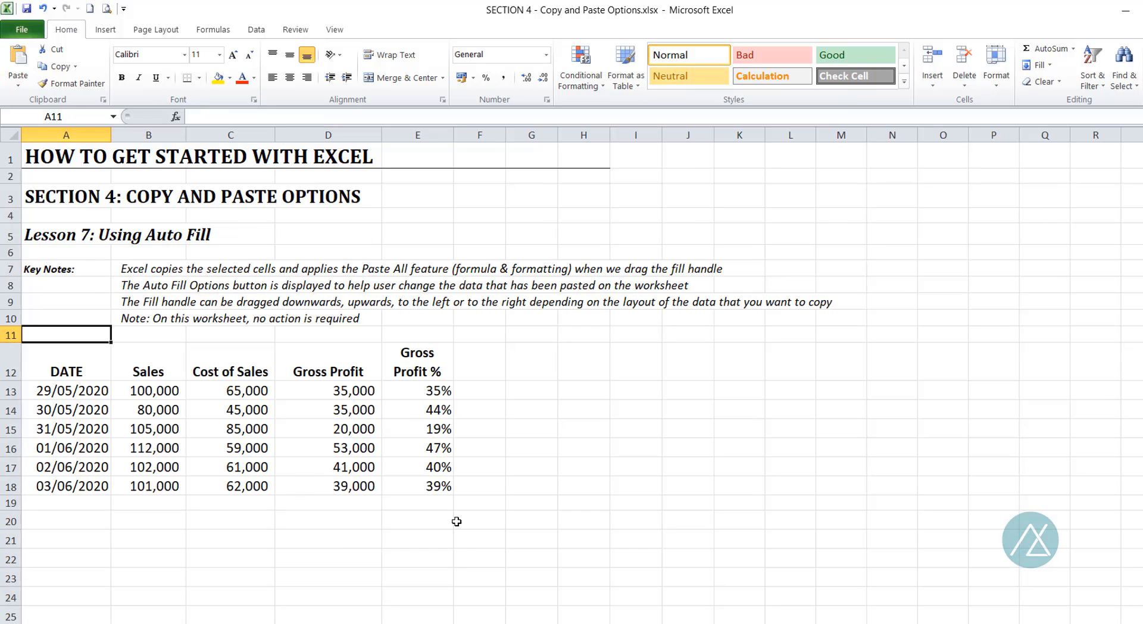
pyautogui.hotkey('ctrl', 'pagedown')
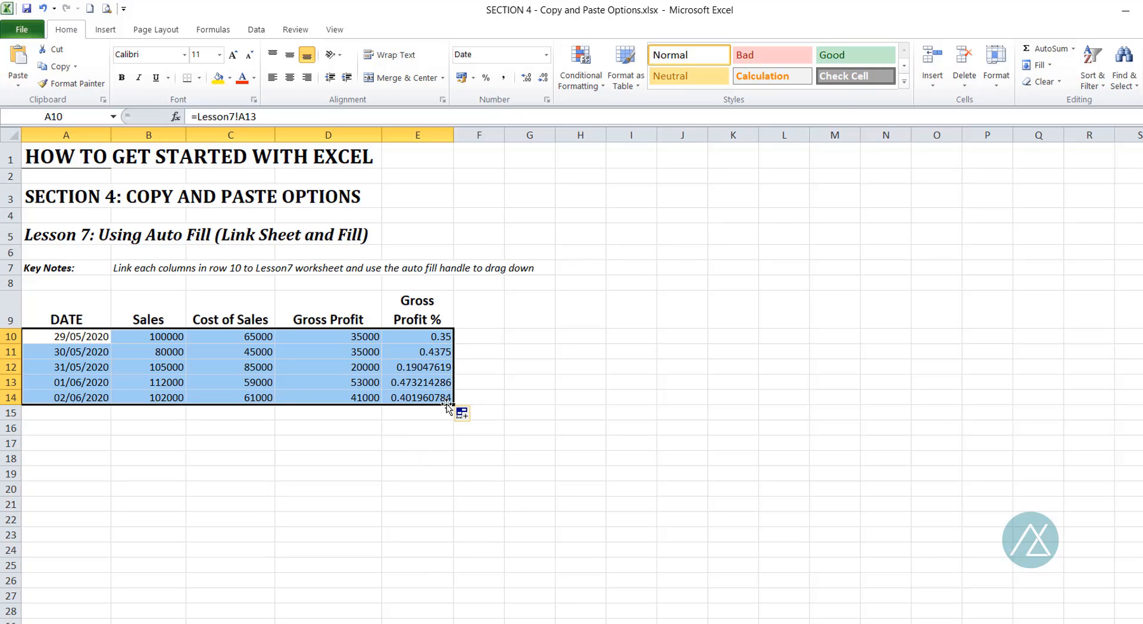
pyautogui.moveTo(454, 405); pyautogui.dragTo(452, 418)
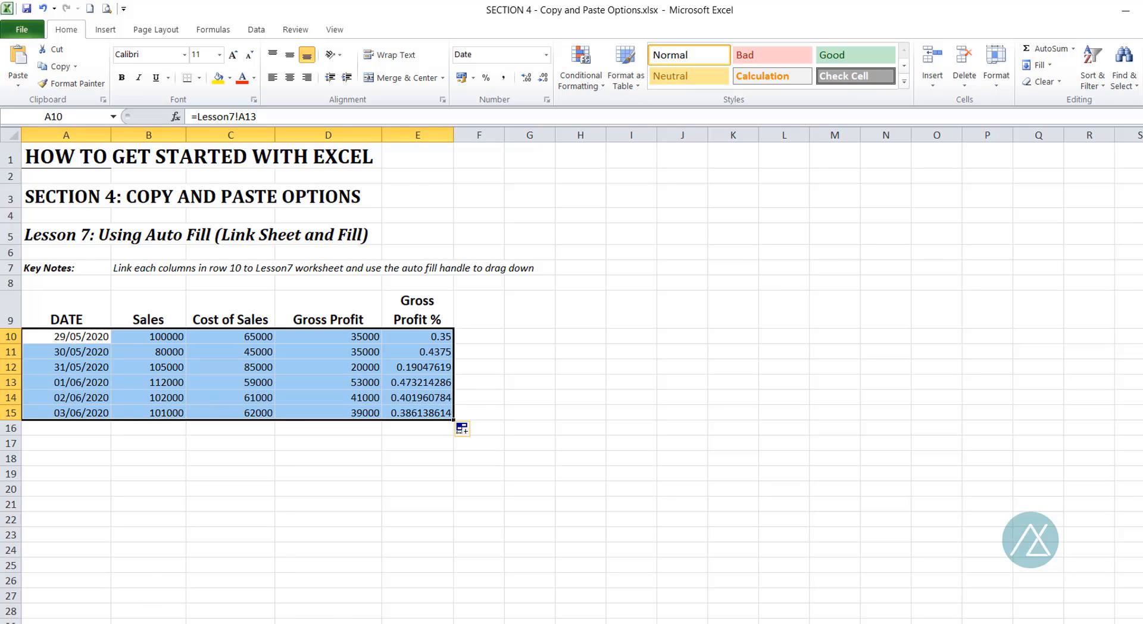
pyautogui.hotkey('ctrl', 'pagedown')
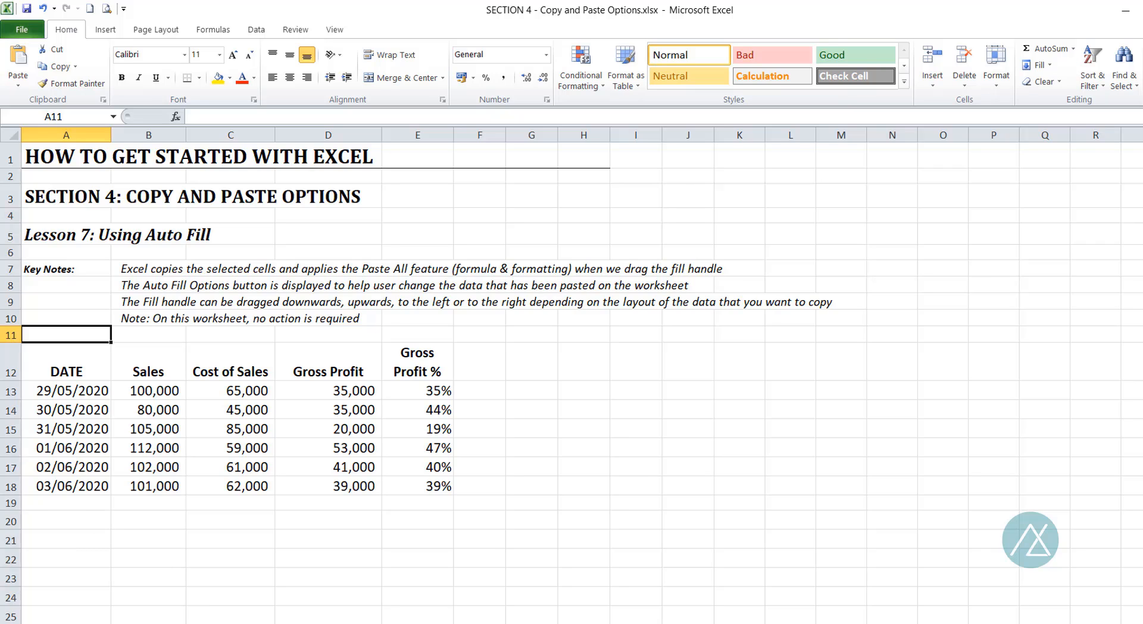
pyautogui.hotkey('ctrl', 'pageup')
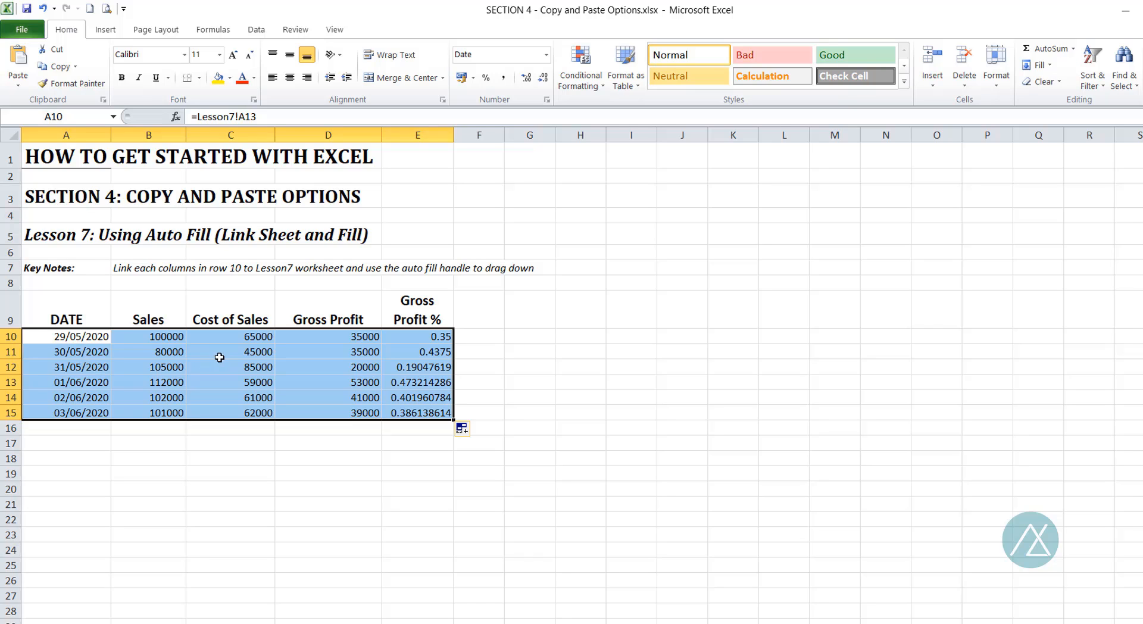
# Format the linked Sales, Cost of Sales and Gross Profit values in B10:D15 with comma style and no decimal places.
pyautogui.moveTo(147, 335); pyautogui.dragTo(308, 413)
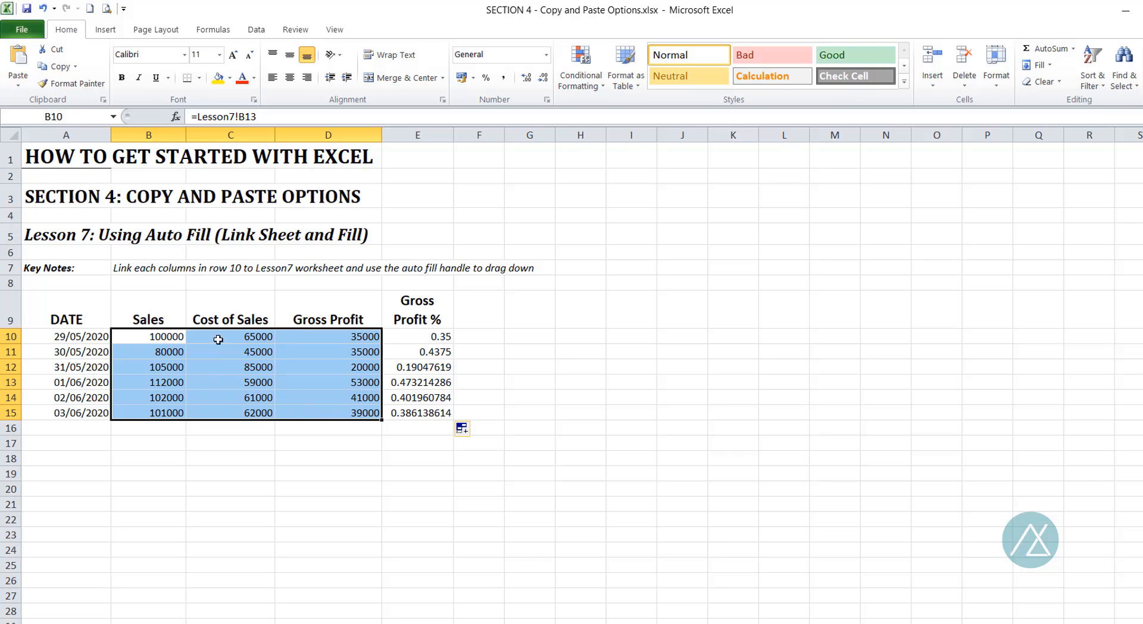
pyautogui.click(504, 82)
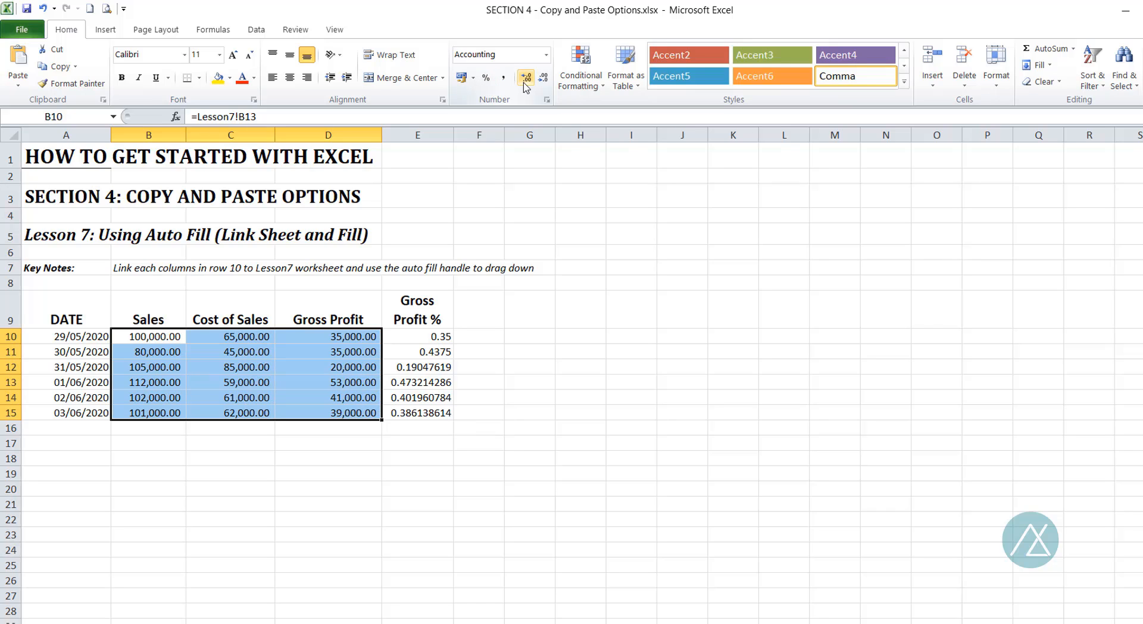
pyautogui.click(543, 79)
pyautogui.click(543, 79)
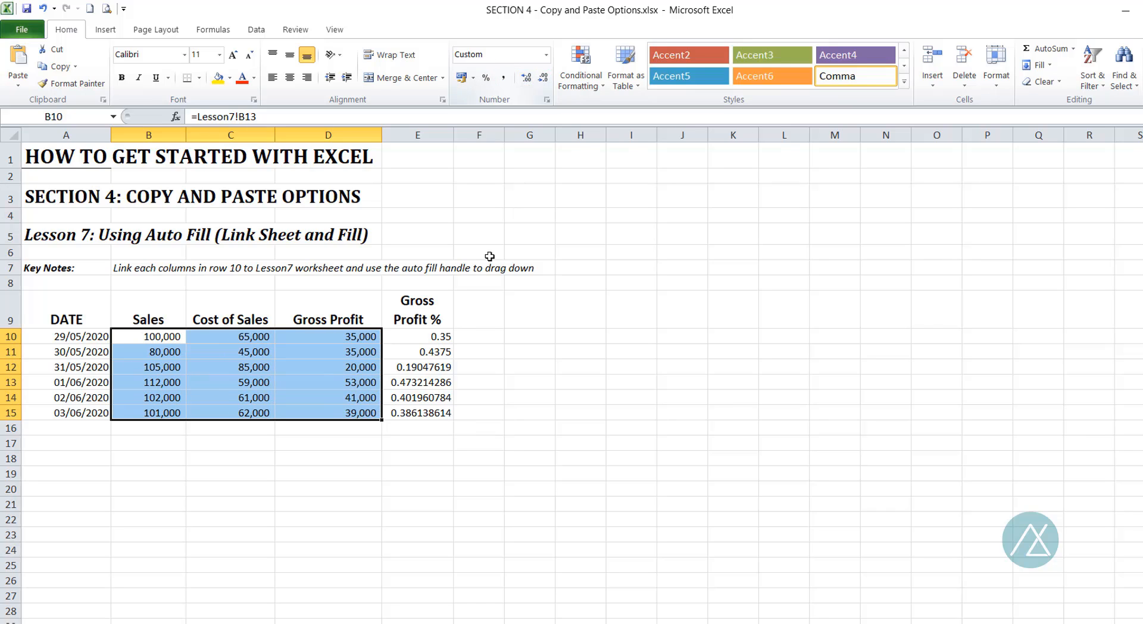
# Format the linked Gross Profit % values in E10:E15 as percentages.
pyautogui.click(439, 334)
pyautogui.moveTo(438, 370); pyautogui.dragTo(438, 413)
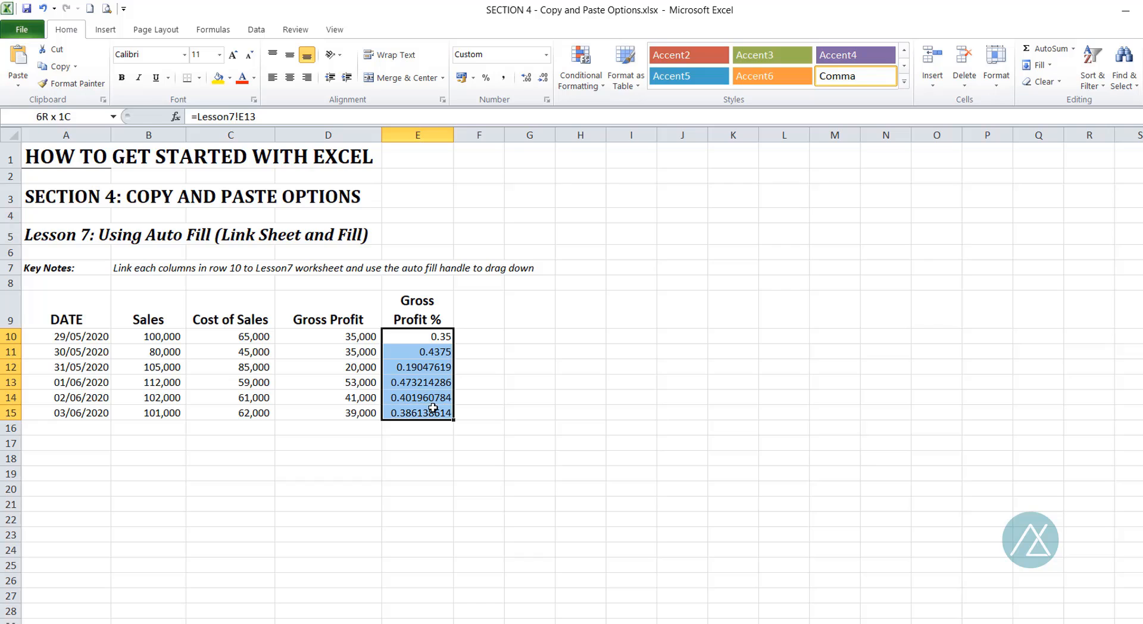
pyautogui.click(487, 78)
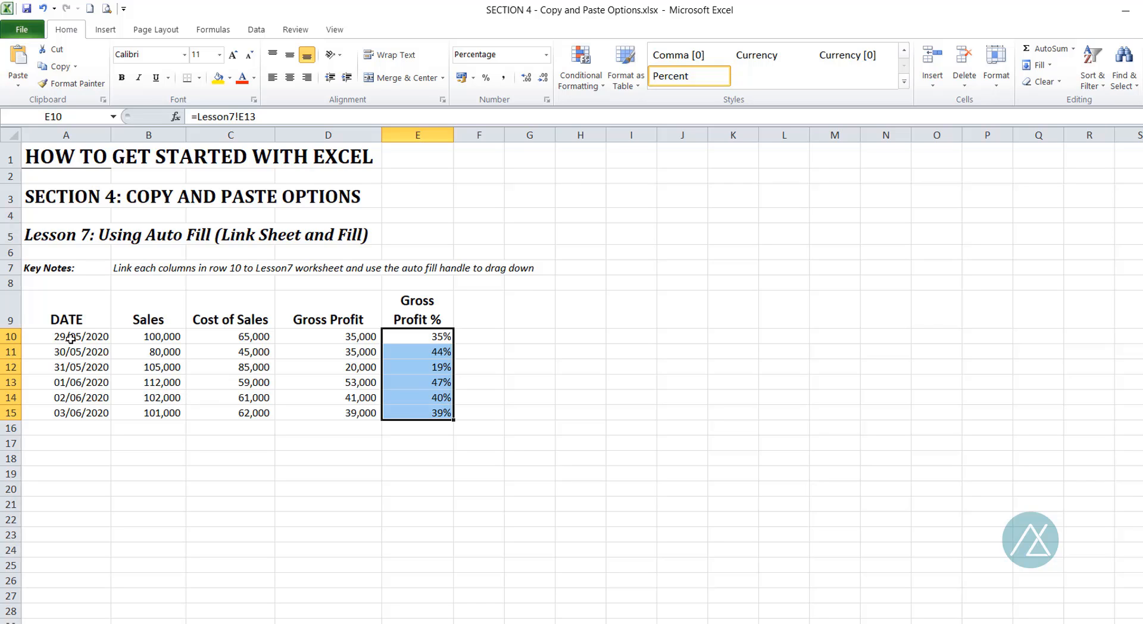
# Compare the formatted linked table with the source table on the Lesson7 worksheet.
pyautogui.click(150, 348)
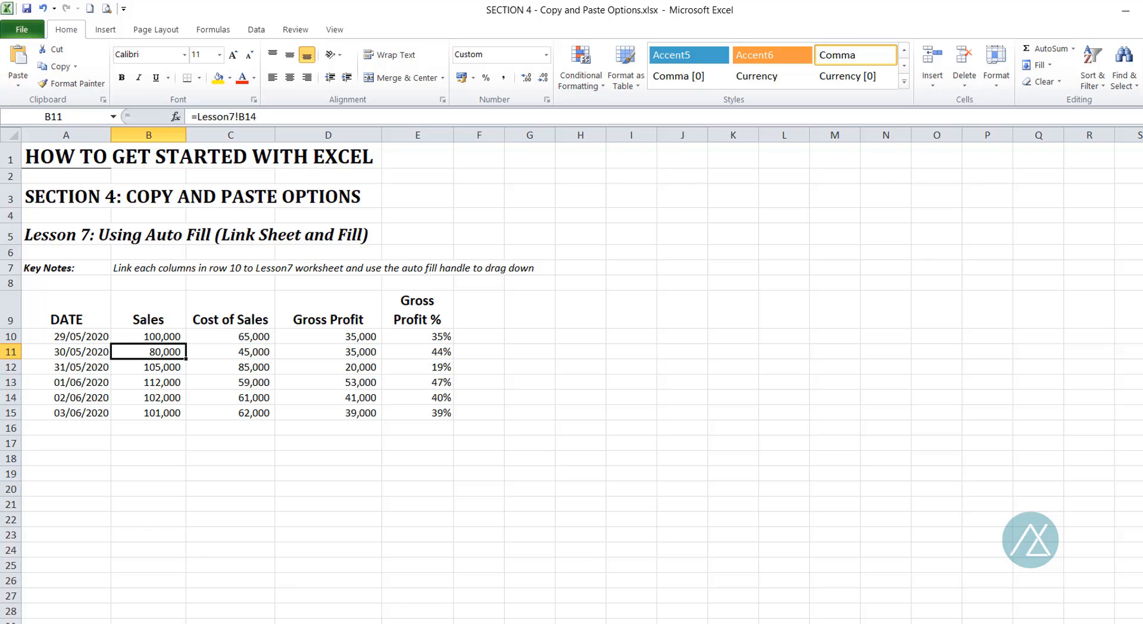
pyautogui.click(370, 623)
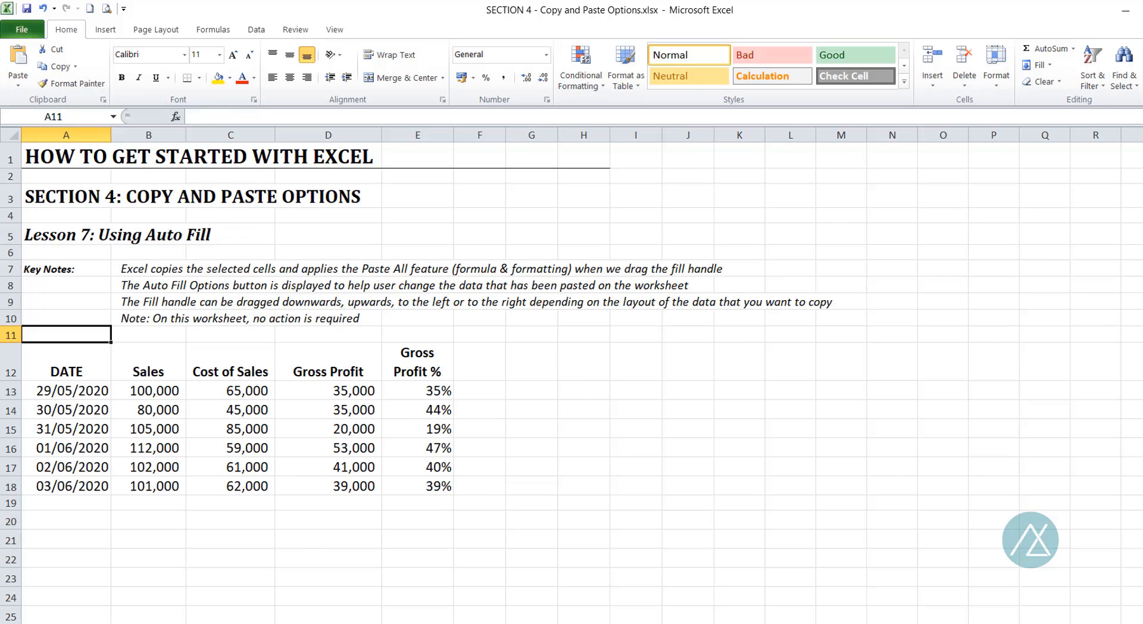
pyautogui.click(405, 623)
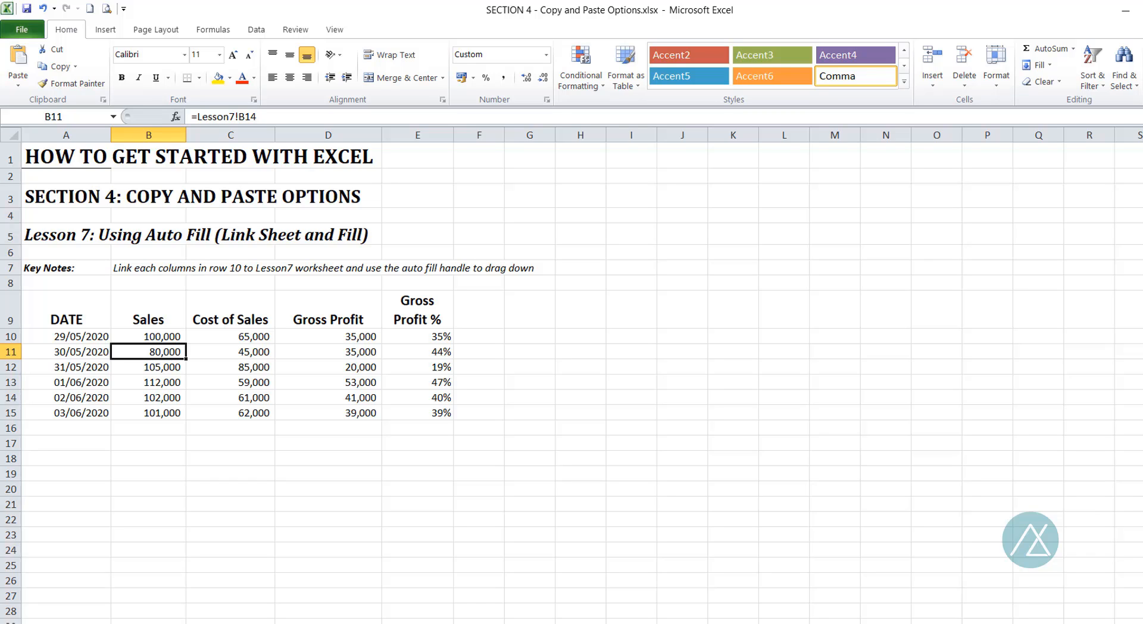
# On the Fill Handle and Fill Series worksheet, auto-fill the Dates column from A12:A13 down to row 20.
pyautogui.hotkey('ctrl', 'pagedown')
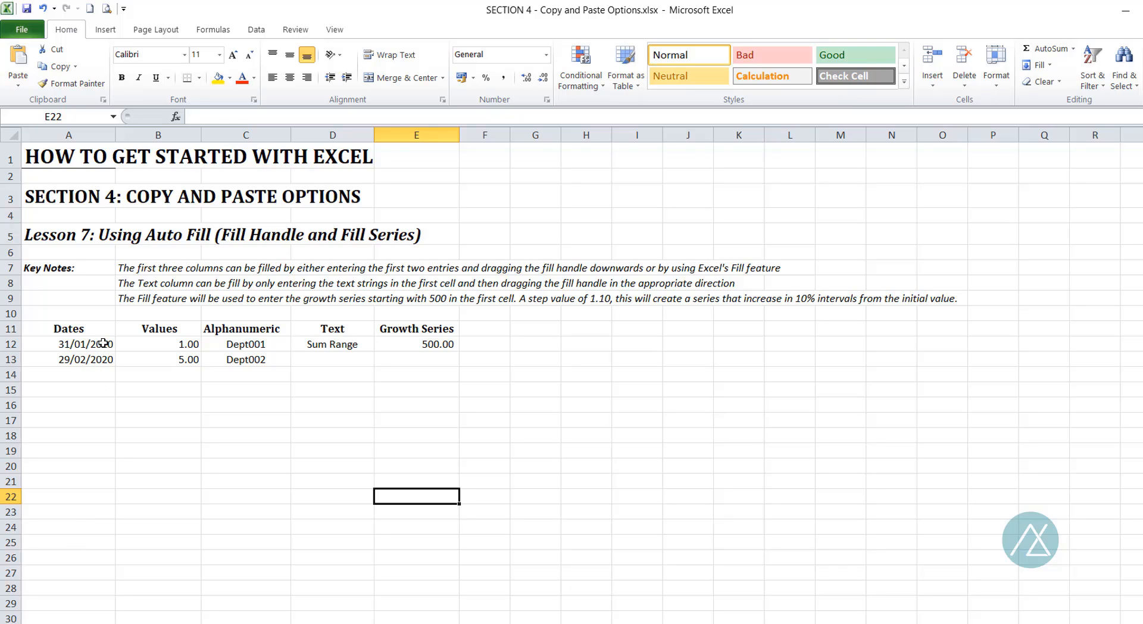
pyautogui.moveTo(103, 343); pyautogui.dragTo(107, 360)
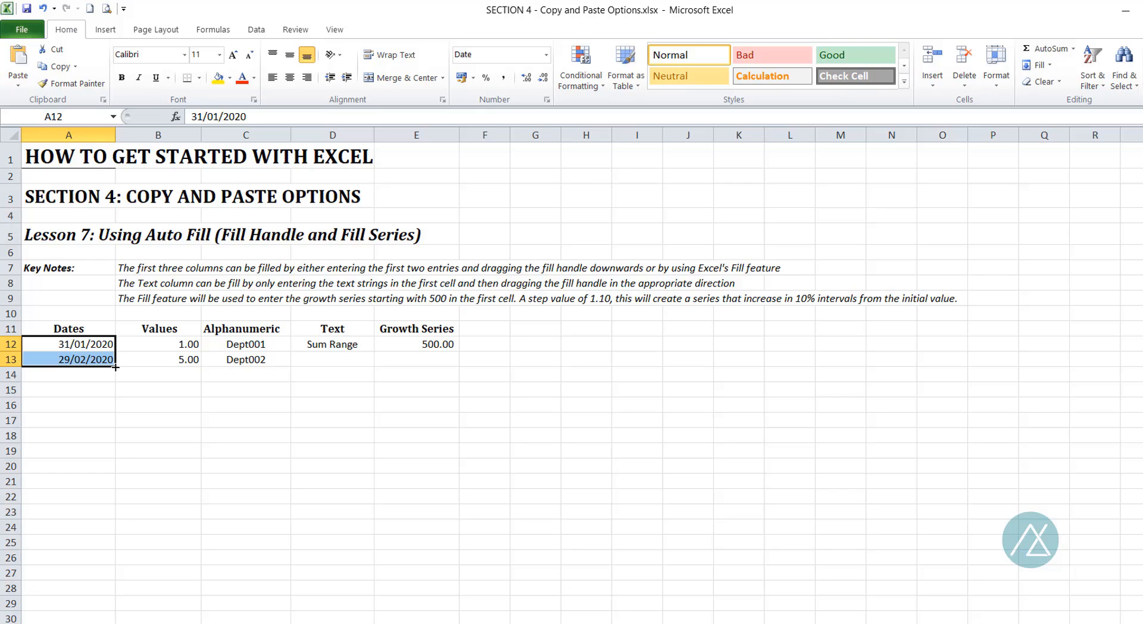
pyautogui.moveTo(115, 366); pyautogui.dragTo(104, 474)
# Examine the filled dates in A14 through A20 against the two starting dates to see the interval they follow.
pyautogui.click(87, 372)
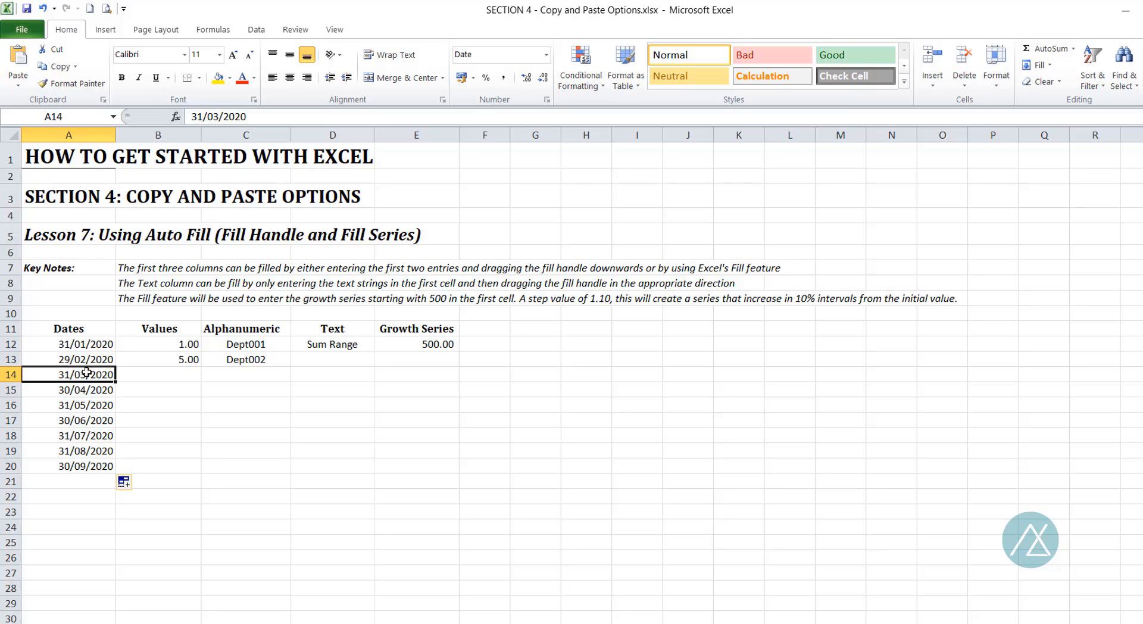
pyautogui.click(90, 388)
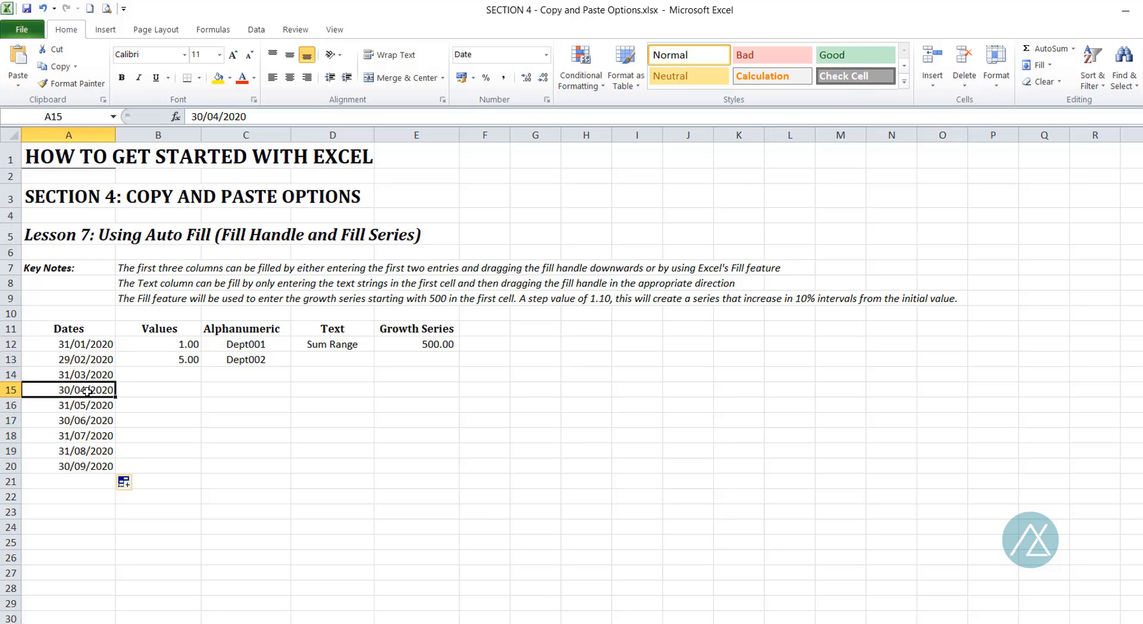
pyautogui.click(87, 406)
pyautogui.click(83, 421)
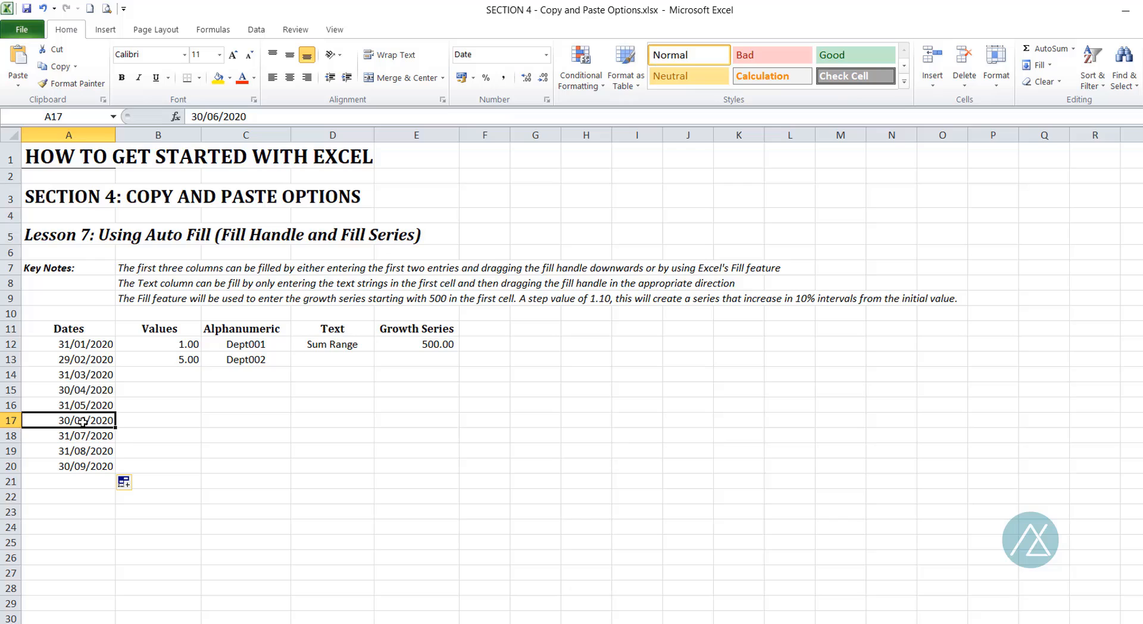
pyautogui.click(89, 375)
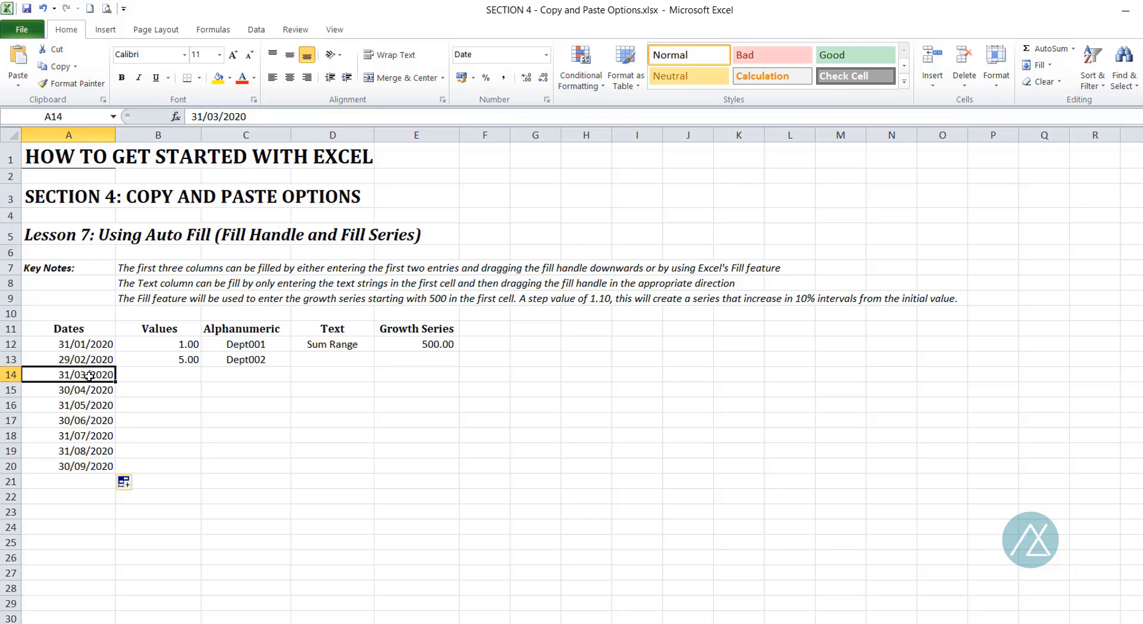
pyautogui.click(90, 391)
pyautogui.click(91, 406)
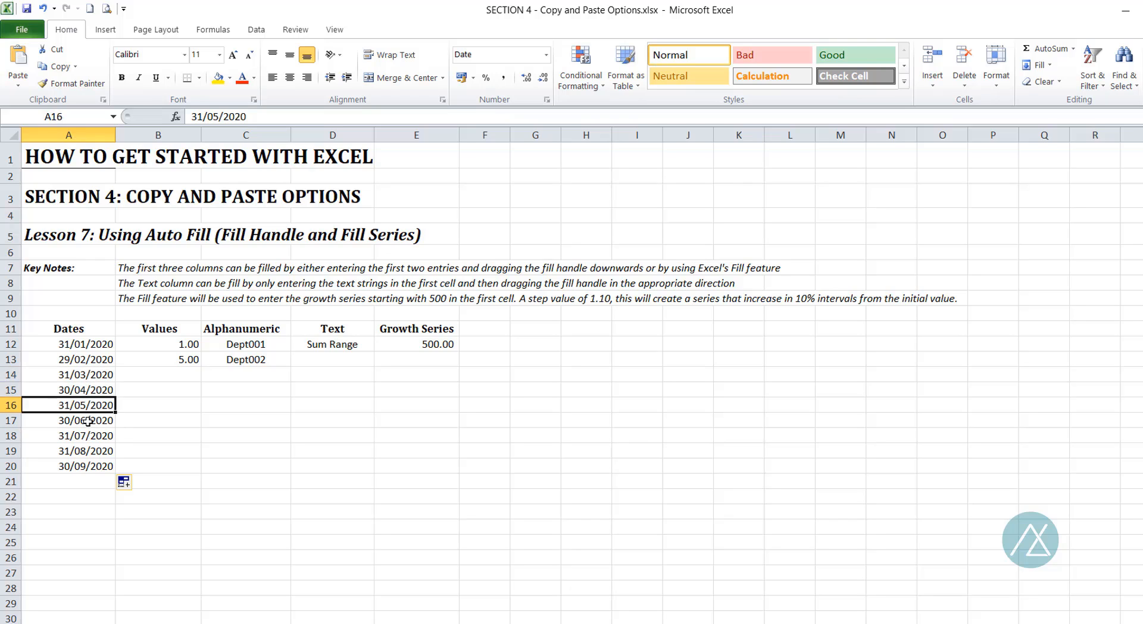
pyautogui.click(87, 421)
pyautogui.click(86, 436)
pyautogui.click(82, 451)
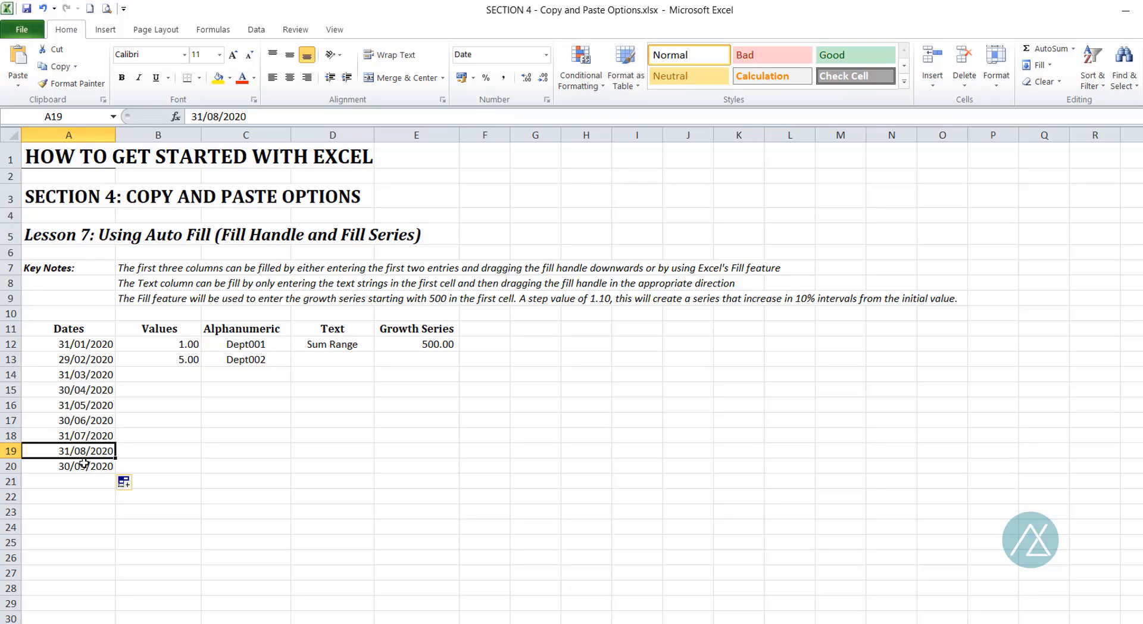
pyautogui.click(82, 466)
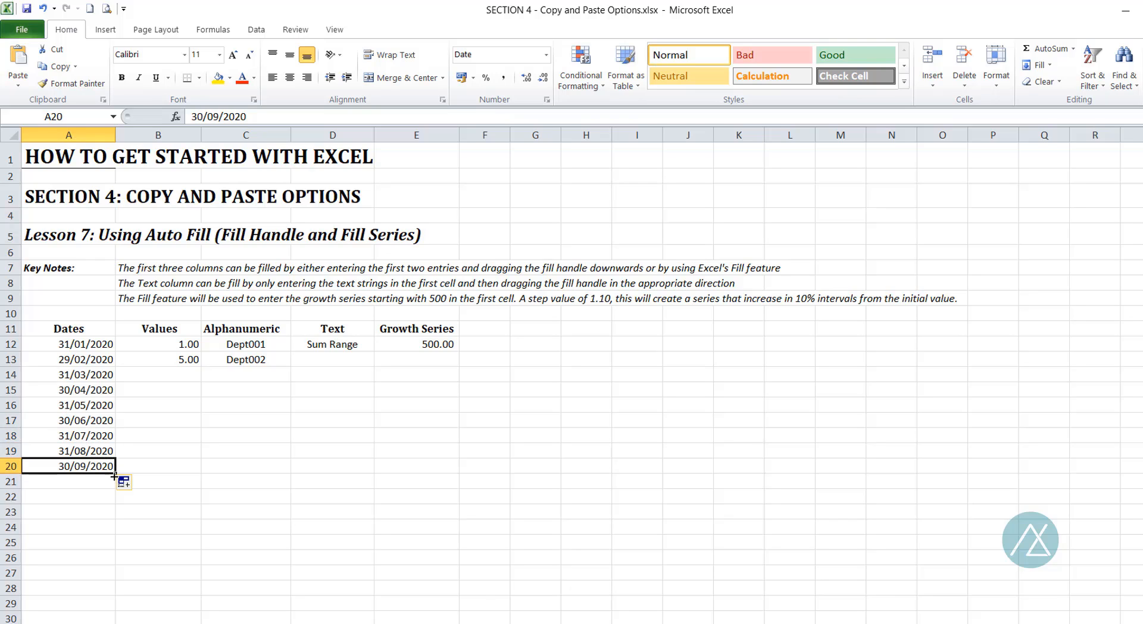
pyautogui.click(87, 340)
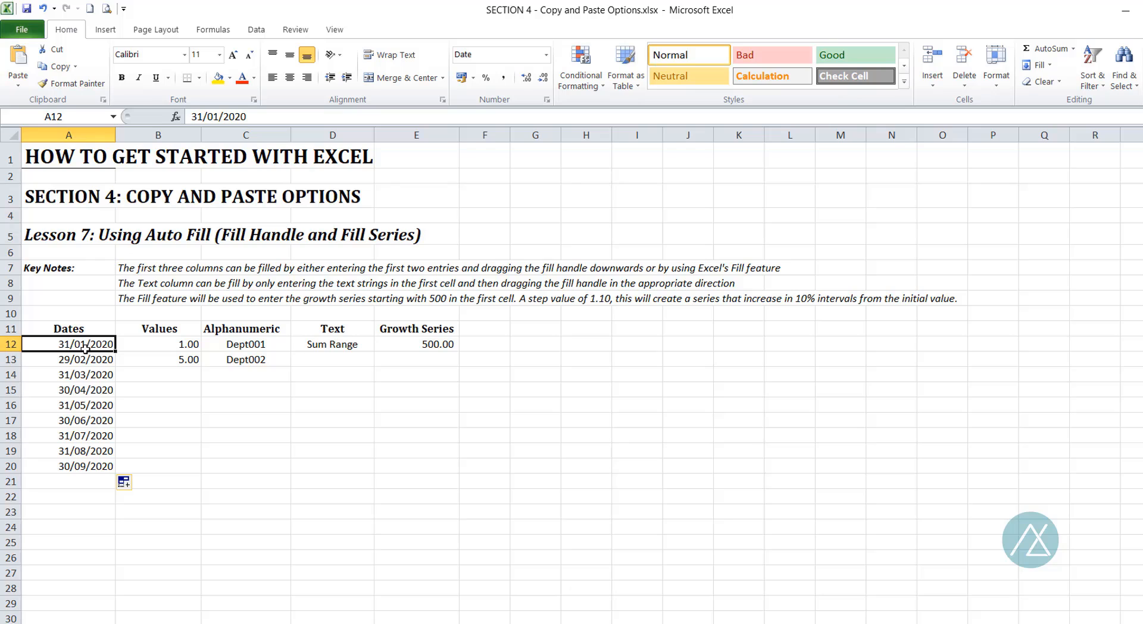
pyautogui.moveTo(86, 350); pyautogui.dragTo(84, 358)
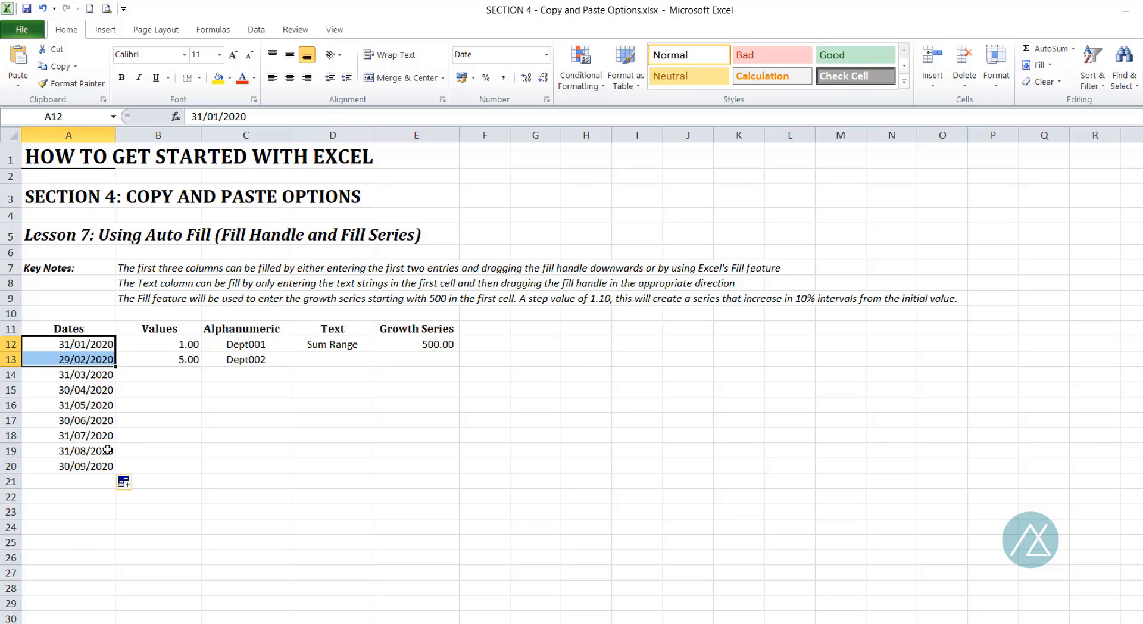
# Auto-fill the Values column from the starting values 1.00 and 5.00 in B12:B13 down to row 20.
pyautogui.click(166, 348)
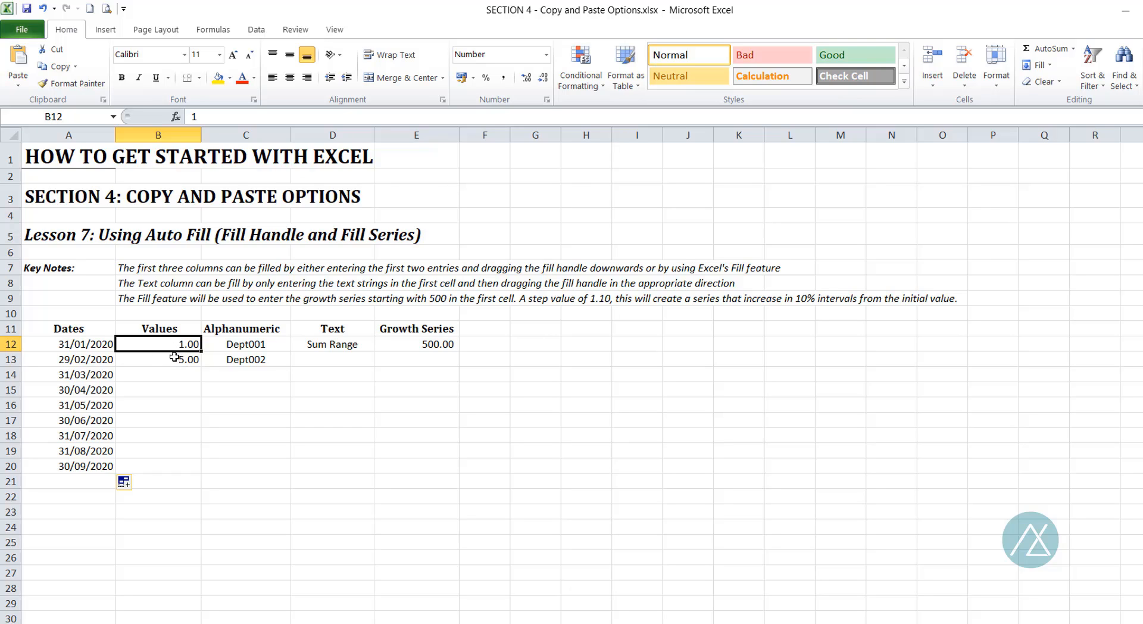
pyautogui.click(157, 373)
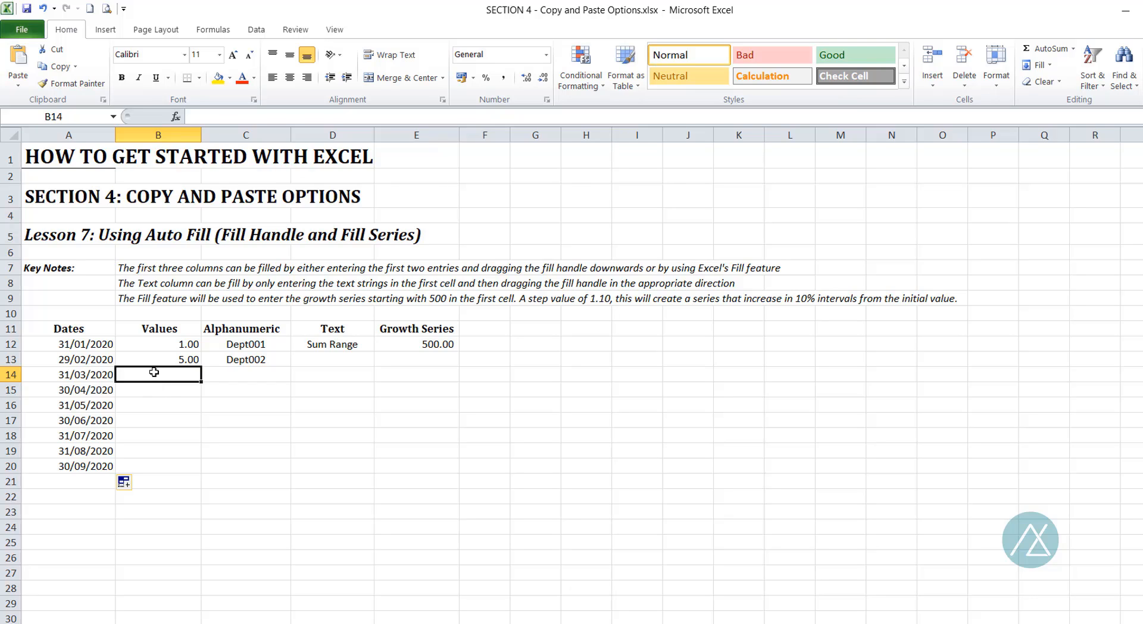
pyautogui.click(176, 342)
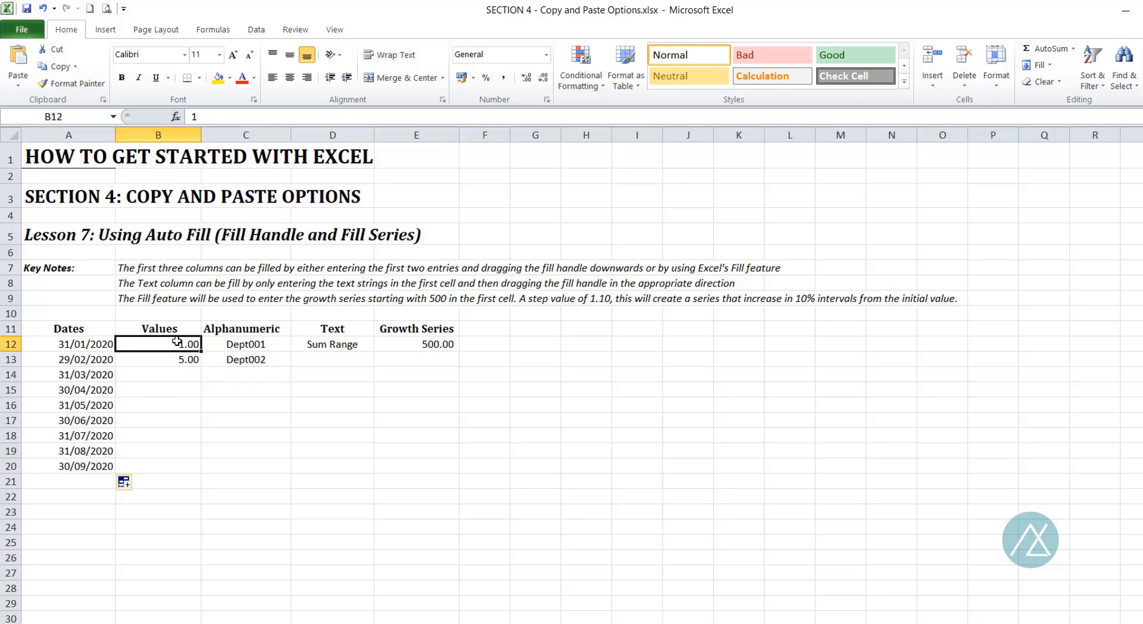
pyautogui.moveTo(176, 353); pyautogui.dragTo(175, 470)
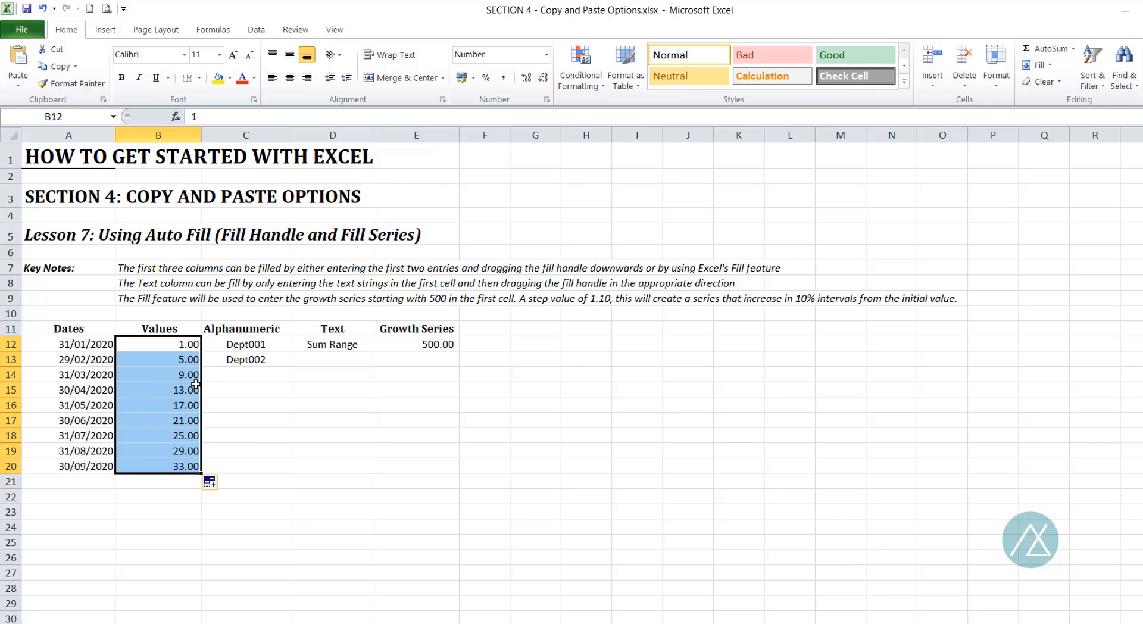
pyautogui.click(185, 418)
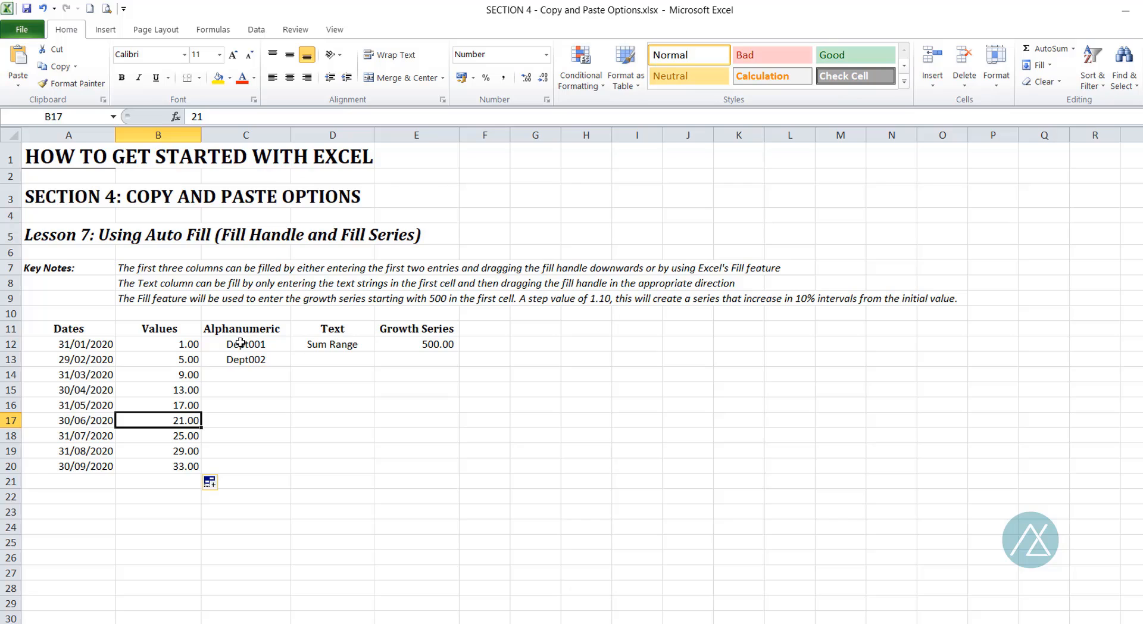
# Auto-fill the Alphanumeric column from Dept001 and the Text column from Sum Range down to row 20.
pyautogui.click(240, 343)
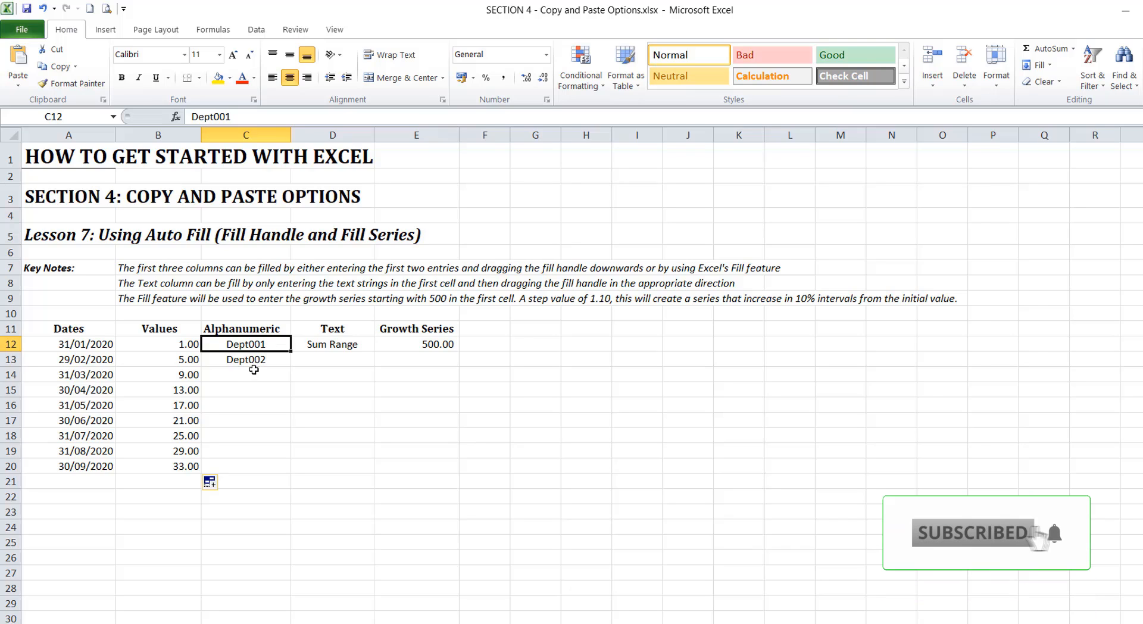
pyautogui.moveTo(272, 342); pyautogui.dragTo(290, 458)
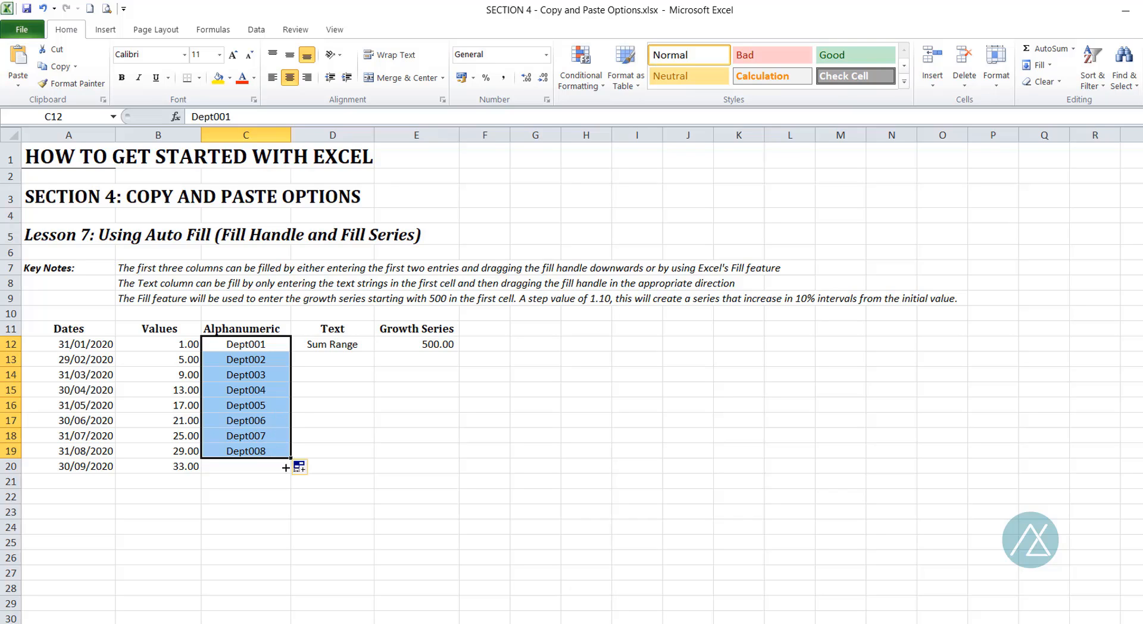
pyautogui.moveTo(286, 467); pyautogui.dragTo(288, 471)
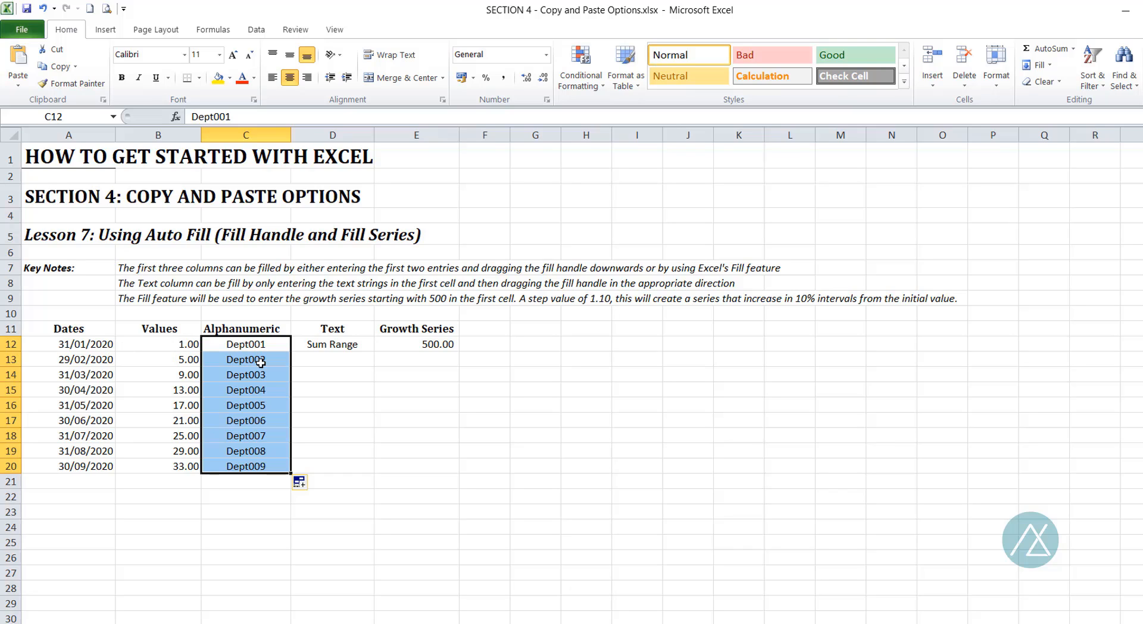
pyautogui.click(339, 344)
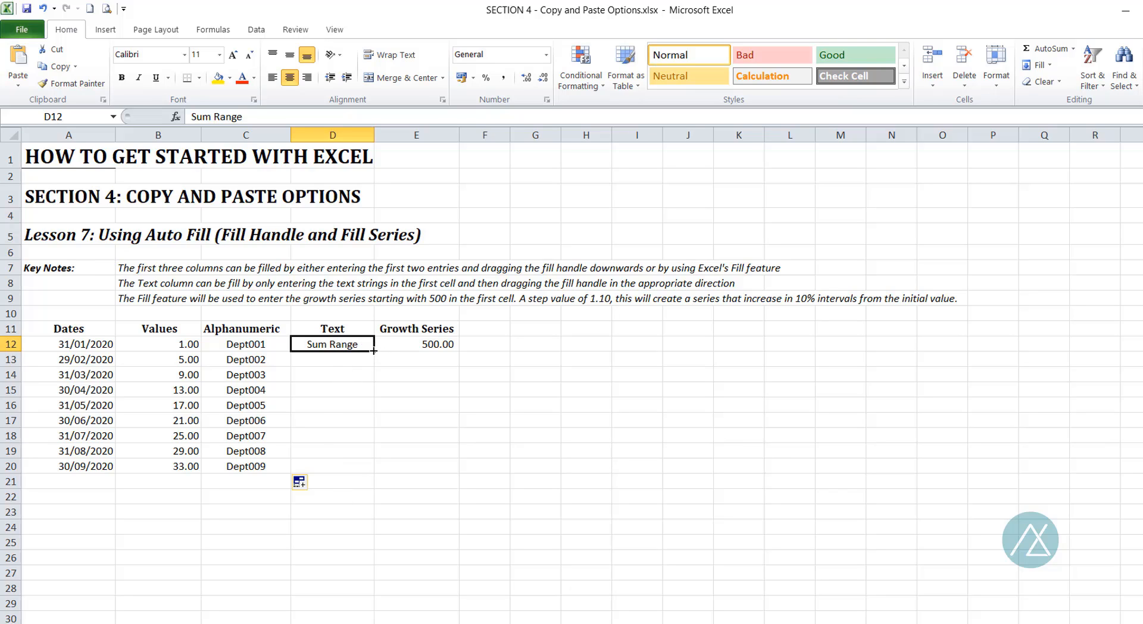
pyautogui.moveTo(374, 351); pyautogui.dragTo(343, 472)
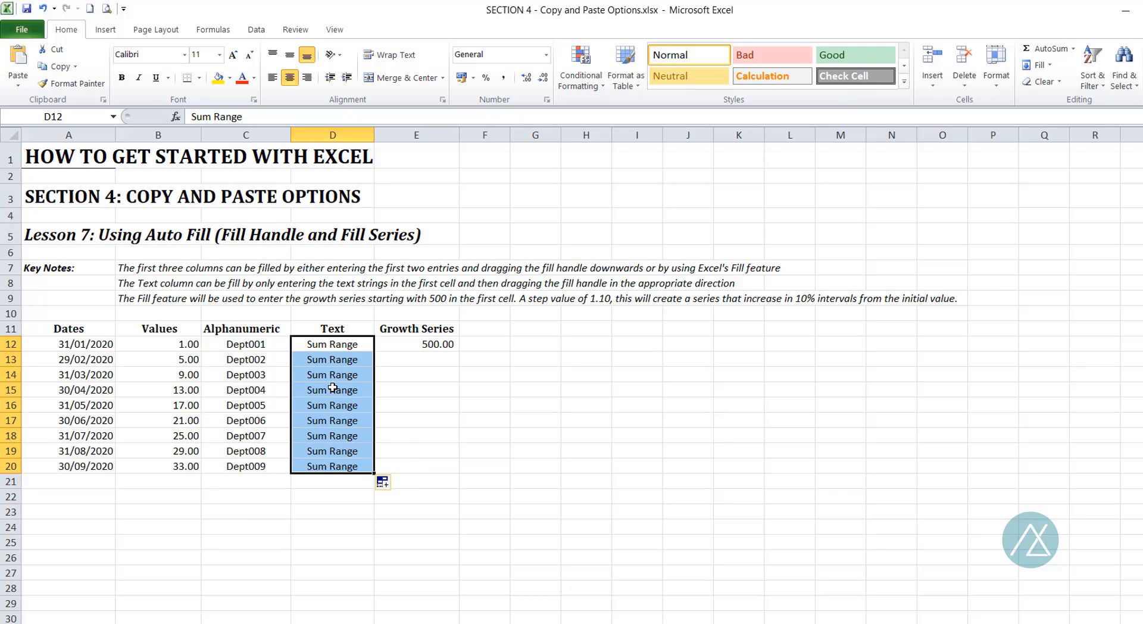
# Fill E12:E20 under Growth Series with a column series of type Growth, using a step value of 1.10.
pyautogui.click(412, 343)
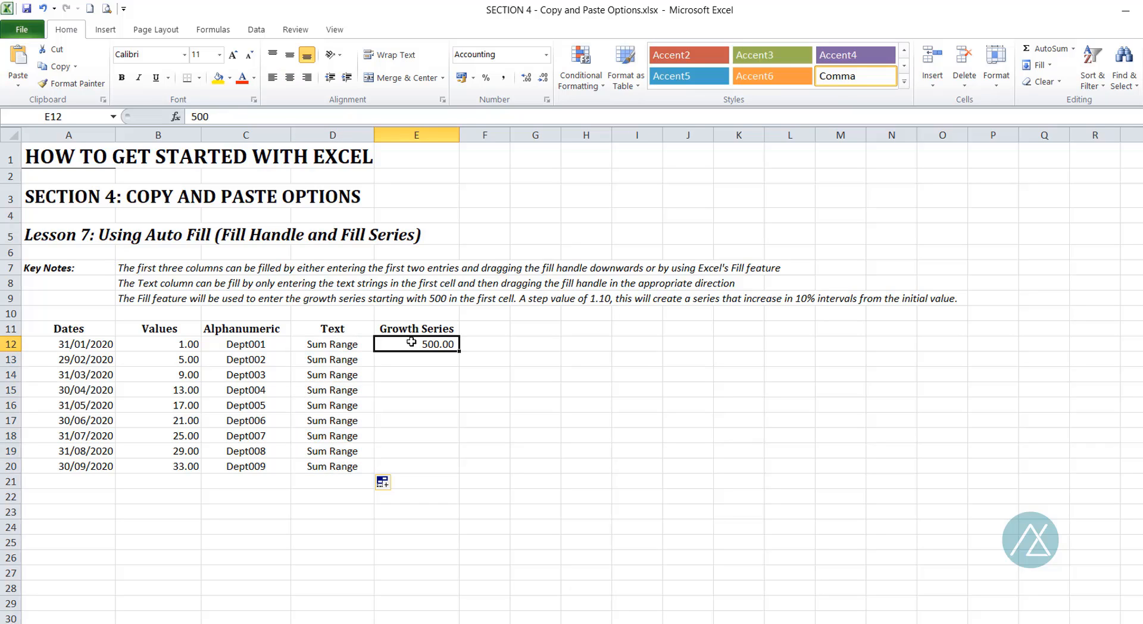
pyautogui.click(438, 359)
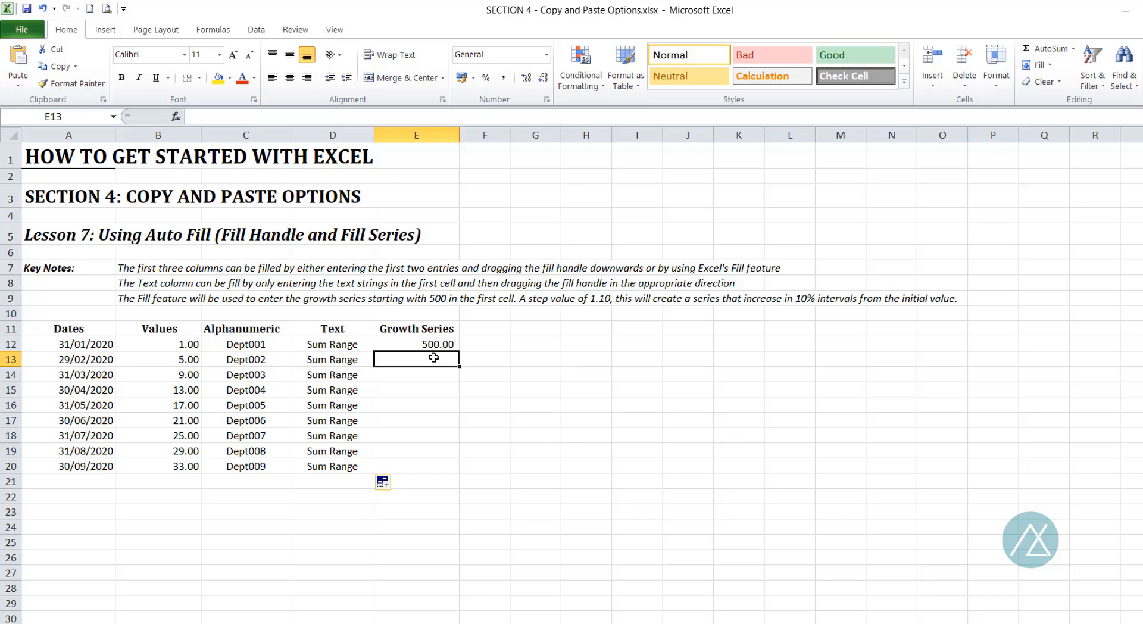
pyautogui.click(420, 341)
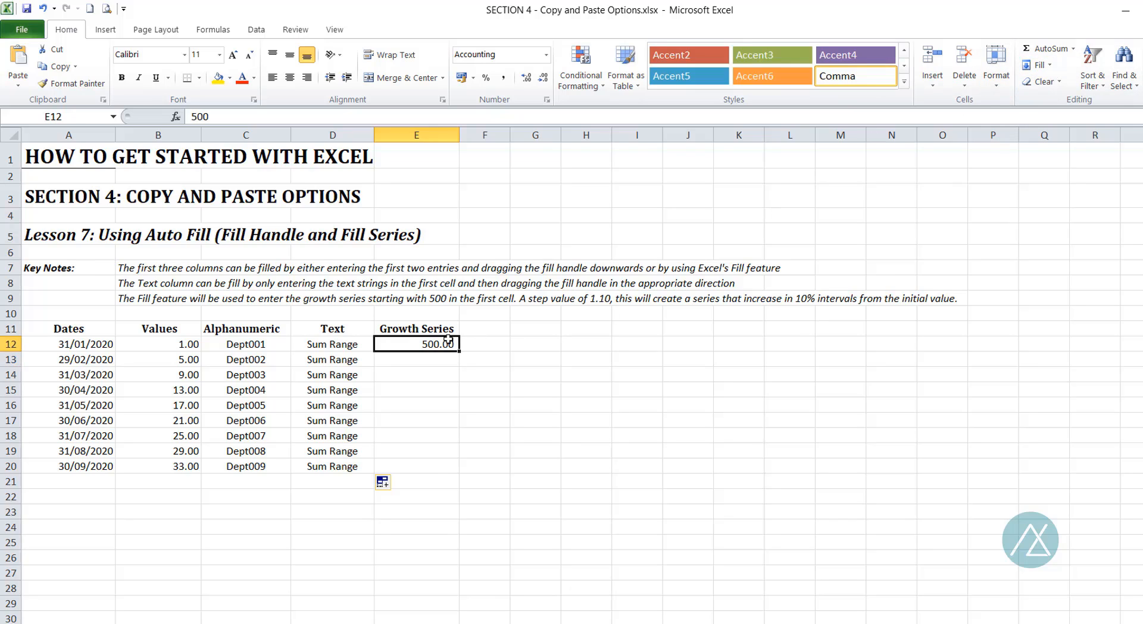
pyautogui.moveTo(414, 345); pyautogui.dragTo(395, 466)
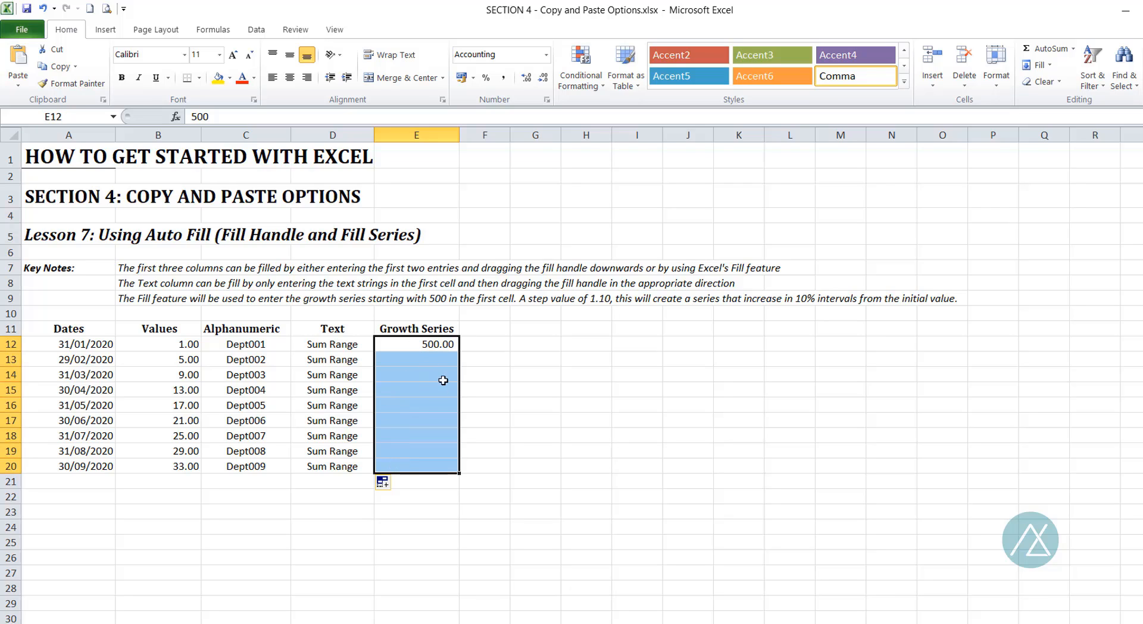
pyautogui.click(1052, 67)
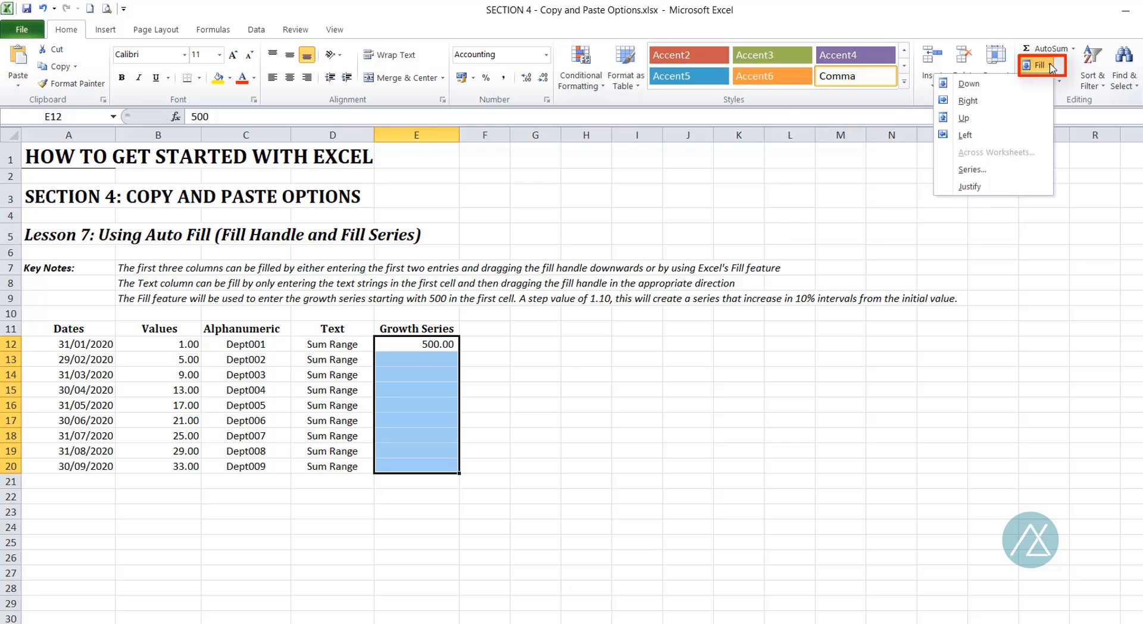
pyautogui.click(970, 169)
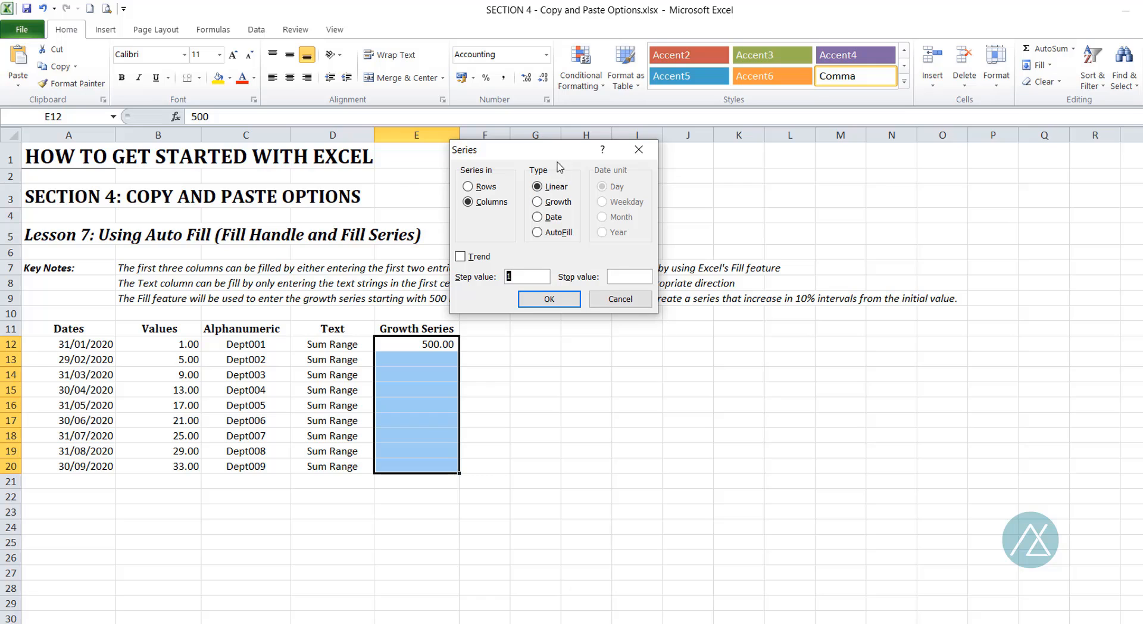
pyautogui.moveTo(557, 157); pyautogui.dragTo(641, 167)
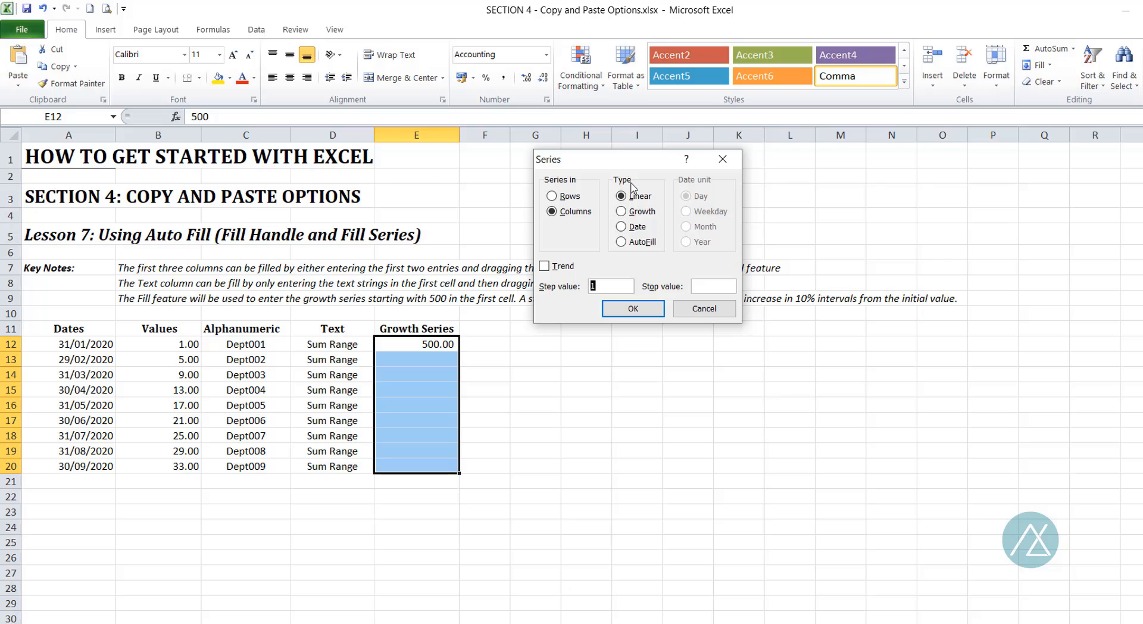
pyautogui.click(622, 212)
pyautogui.click(604, 287)
pyautogui.click(642, 311)
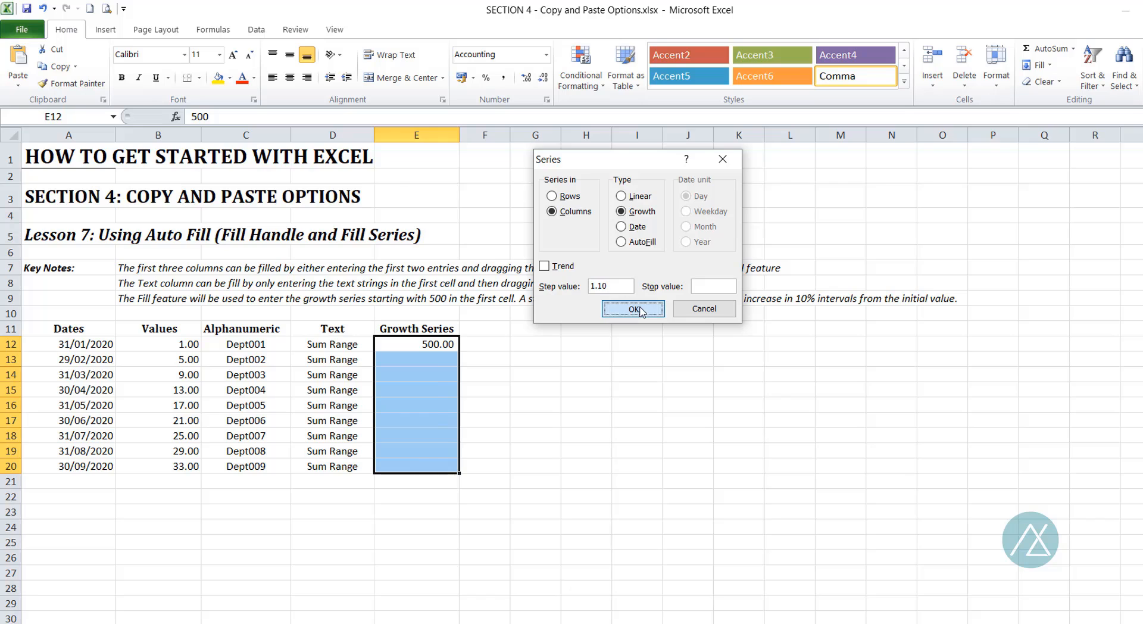
# Examine the second growth series value in E13 and return to the Lesson7 worksheet.
pyautogui.click(437, 362)
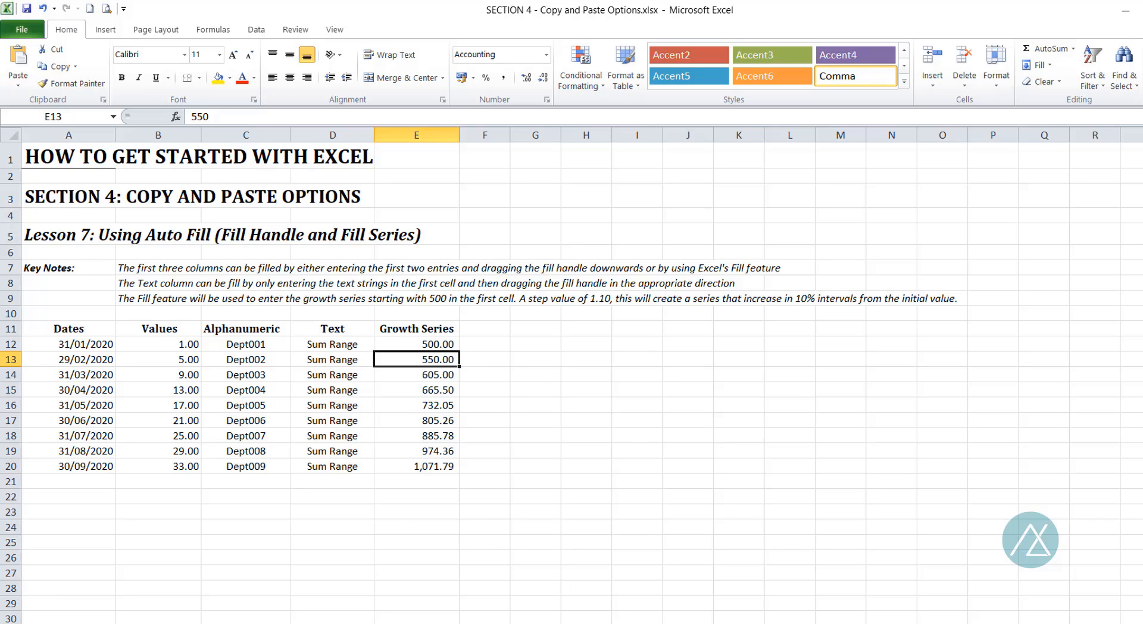
pyautogui.hotkey('ctrl', 'pageup')
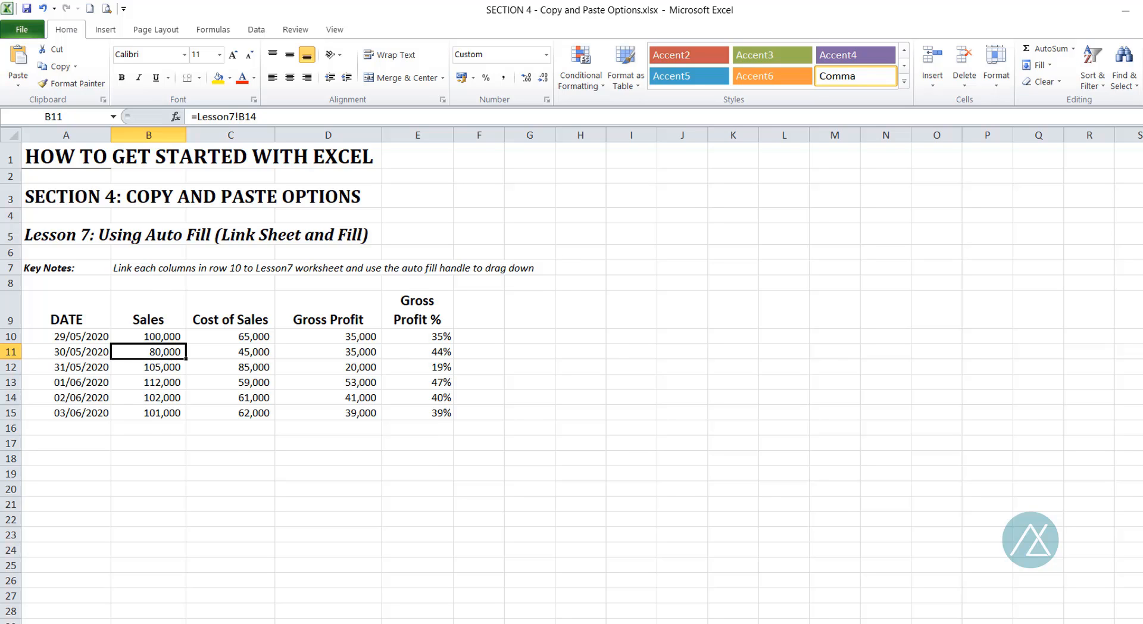
pyautogui.hotkey('ctrl', 'pageup')
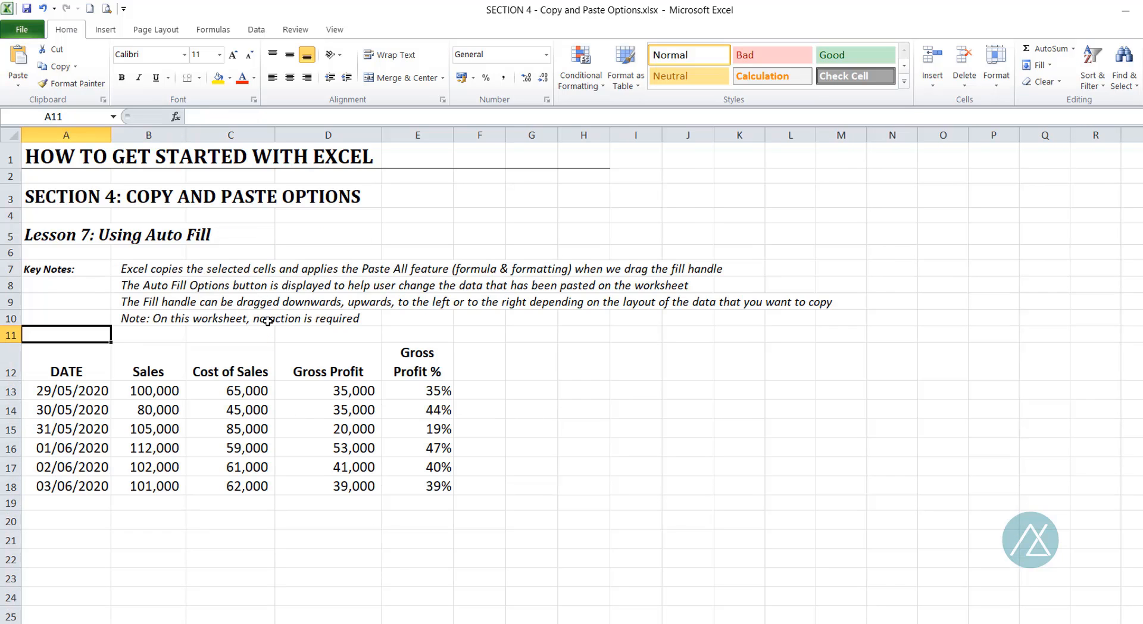